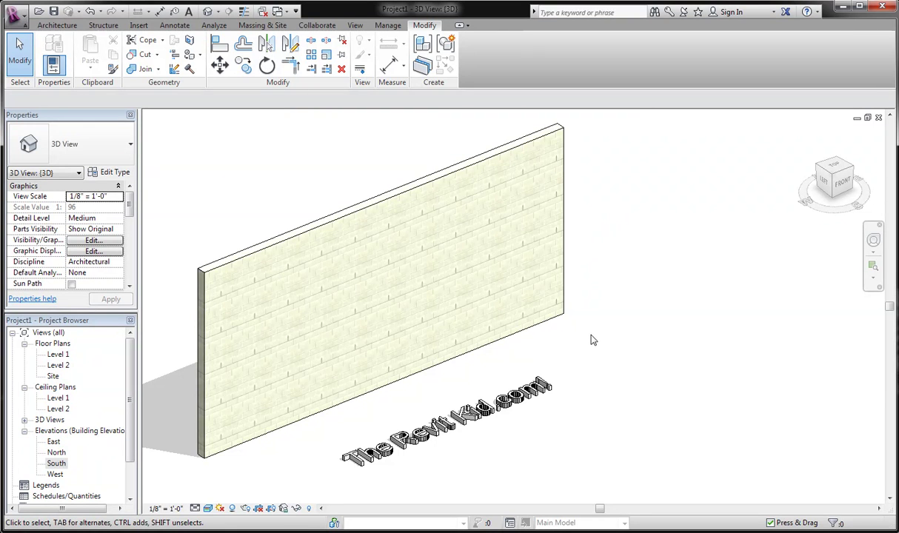
- Pan, zoom and orbit around the Generic - 12" Masonry wall, selecting it briefly to check its type
{"action": "middle_click_drag", "start_coordinate": [591, 339], "coordinate": [684, 331]}
{"action": "scroll", "coordinate": [679, 323], "scroll_direction": "up", "scroll_amount": 1}
{"action": "left_click", "coordinate": [368, 223]}
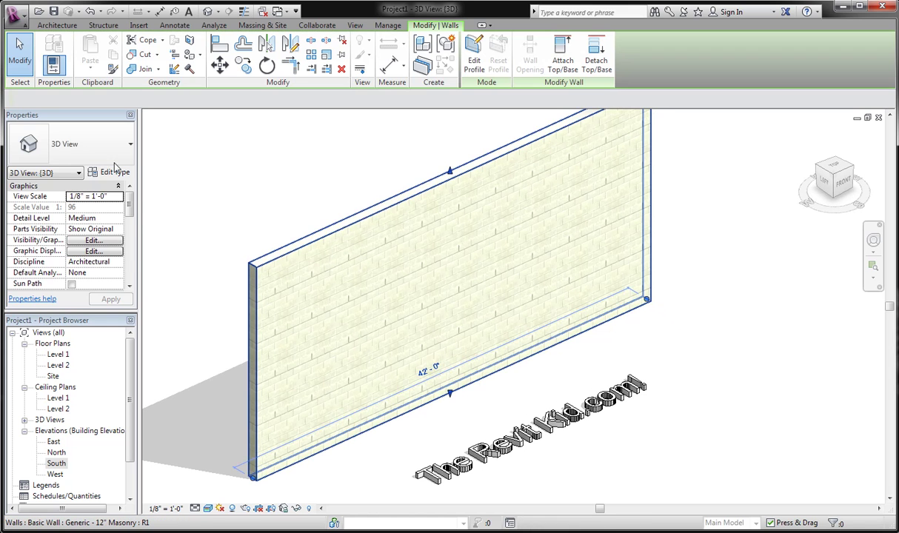
{"action": "left_click", "coordinate": [271, 166]}
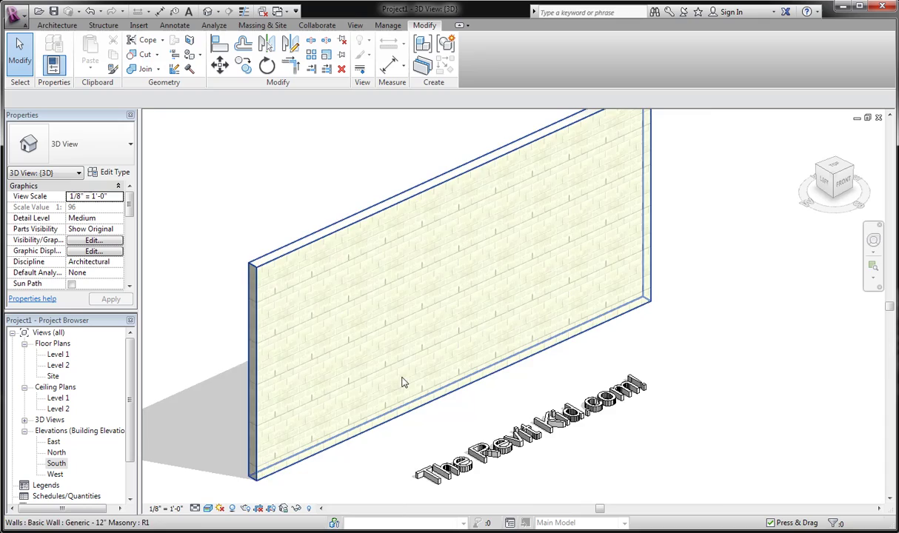
{"action": "scroll", "coordinate": [404, 382], "scroll_direction": "up", "scroll_amount": 5}
{"action": "scroll", "coordinate": [419, 377], "scroll_direction": "up", "scroll_amount": 3}
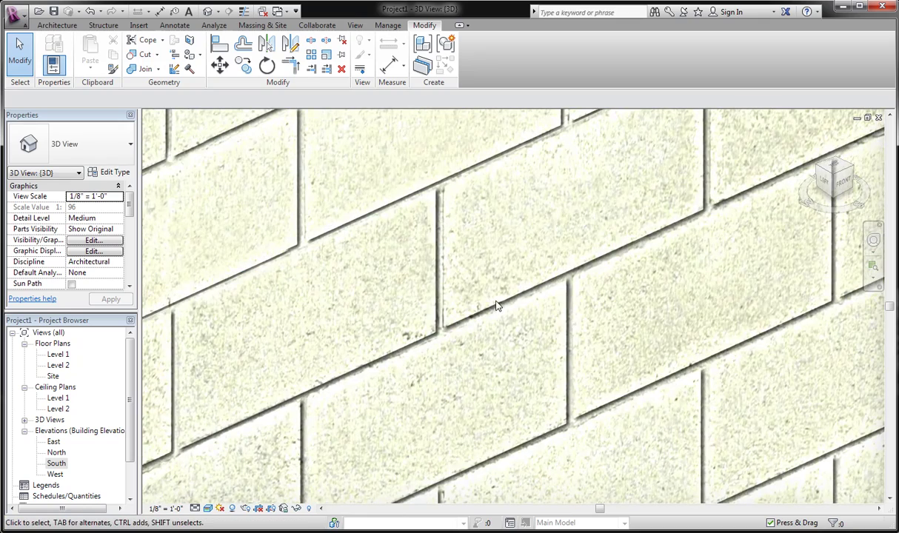
{"action": "scroll", "coordinate": [496, 305], "scroll_direction": "down", "scroll_amount": 5}
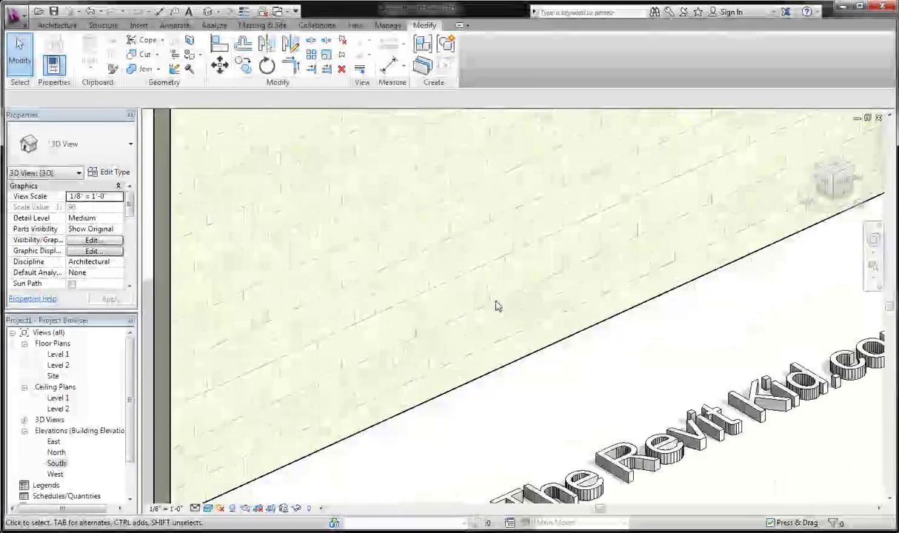
{"action": "scroll", "coordinate": [496, 305], "scroll_direction": "down", "scroll_amount": 2}
{"action": "middle_click_drag", "start_coordinate": [496, 305], "coordinate": [422, 385]}
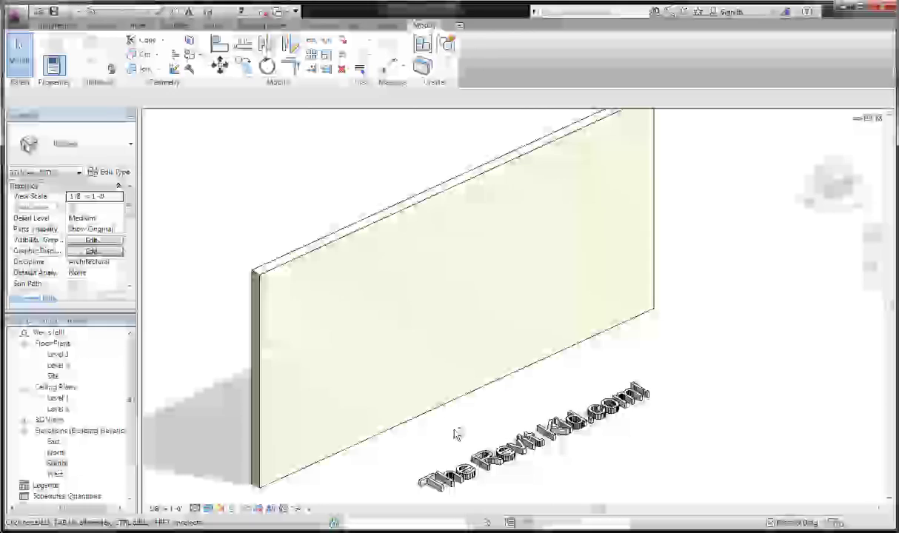
{"action": "middle_click_drag", "start_coordinate": [466, 436], "coordinate": [474, 437], "text": "shift"}
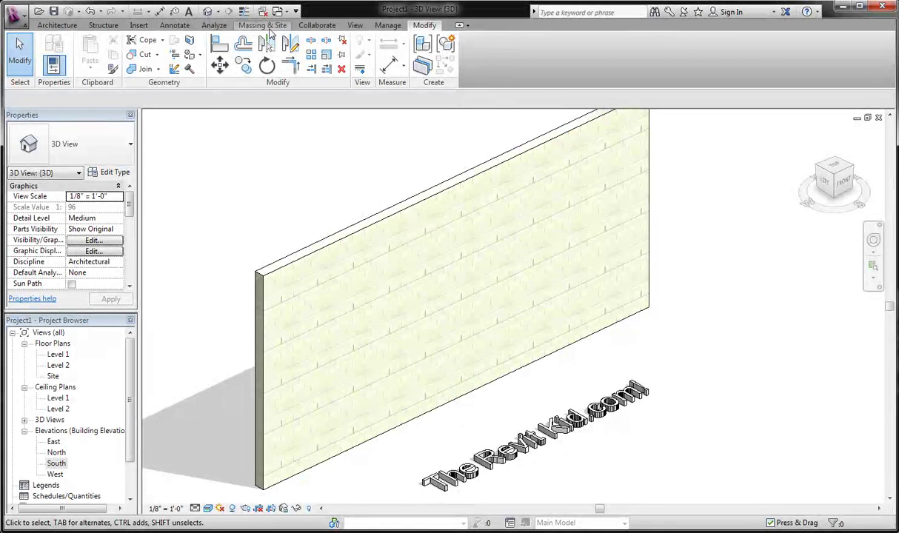
- Open the Material Browser from Manage and enlarge the library list to find Concrete Masonry Units
{"action": "left_click", "coordinate": [387, 25]}
{"action": "left_click", "coordinate": [52, 53]}
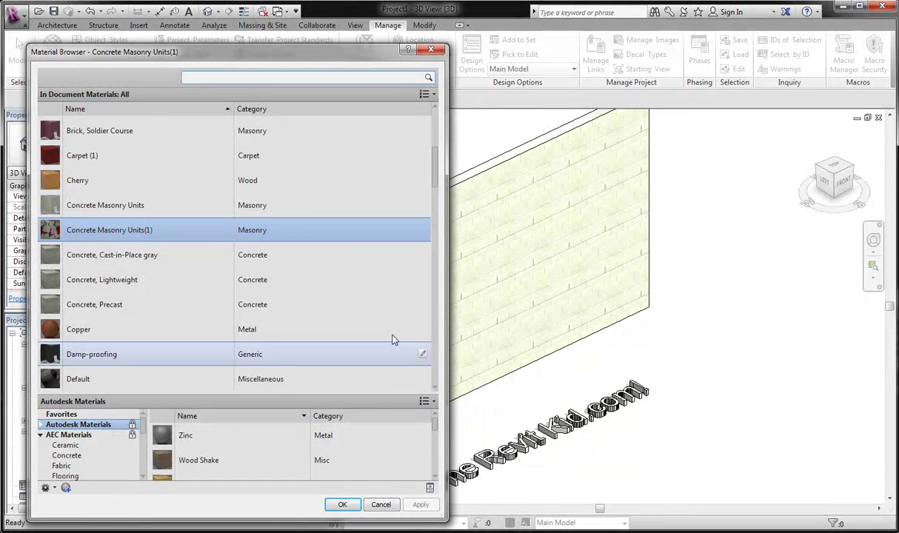
{"action": "left_click_drag", "start_coordinate": [372, 401], "coordinate": [368, 326]}
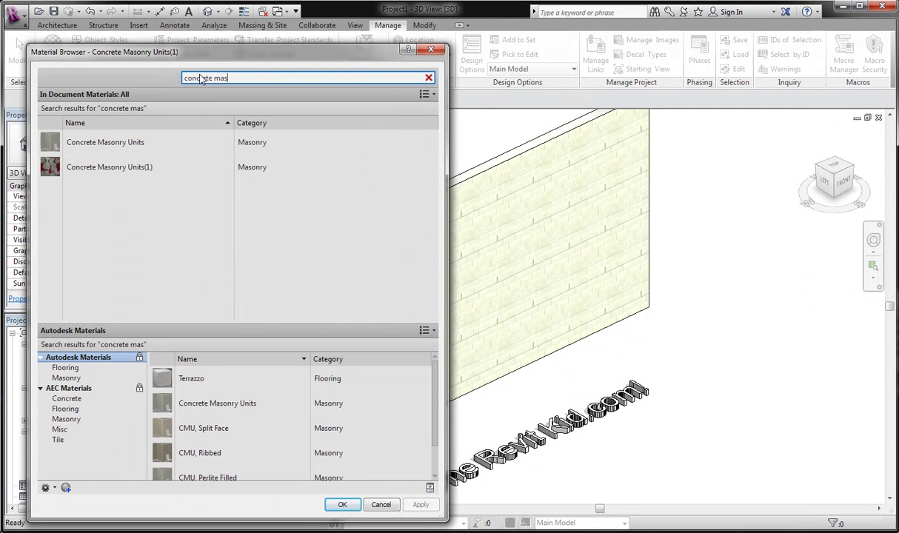
{"action": "left_click", "coordinate": [138, 142]}
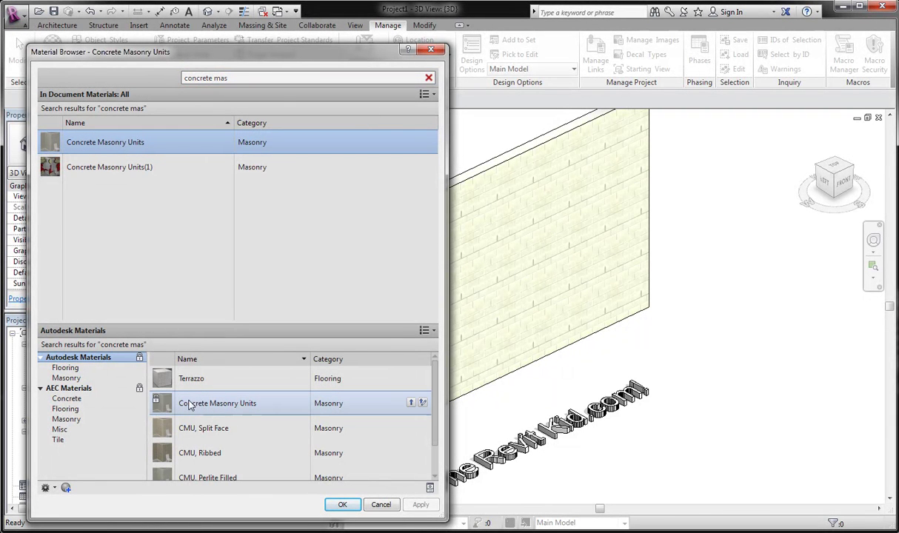
- Add the library Concrete Masonry Units to the document, keeping both, and select Concrete Masonry Units(2)
{"action": "right_click", "coordinate": [238, 408]}
{"action": "mouse_move", "coordinate": [268, 442]}
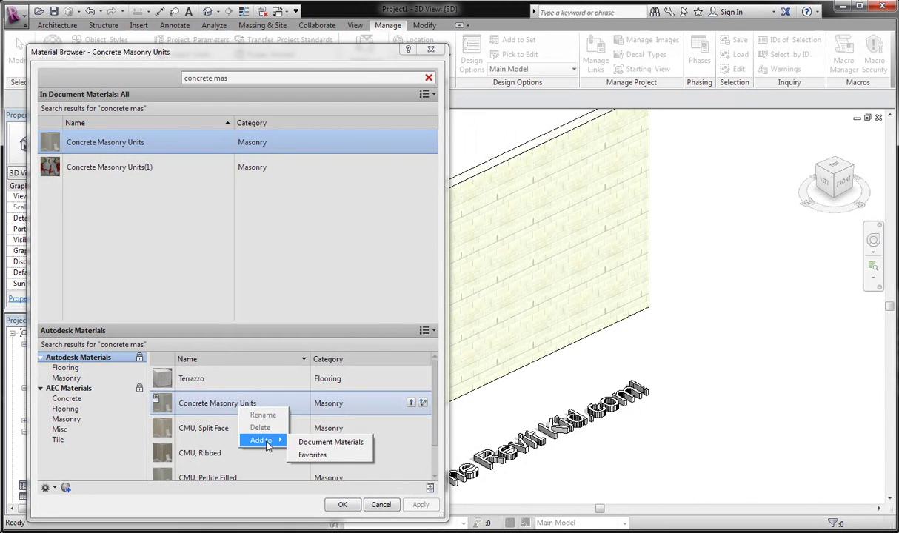
{"action": "left_click", "coordinate": [325, 441]}
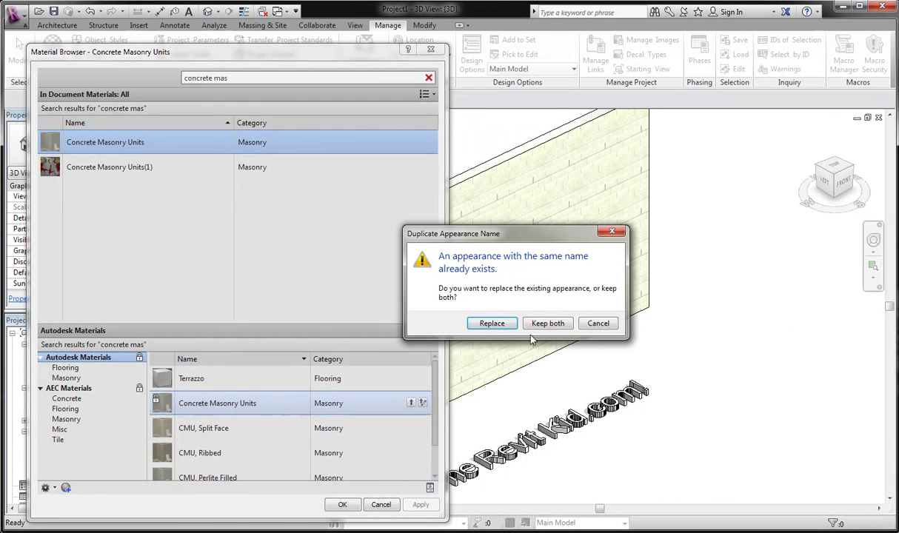
{"action": "left_click", "coordinate": [544, 327]}
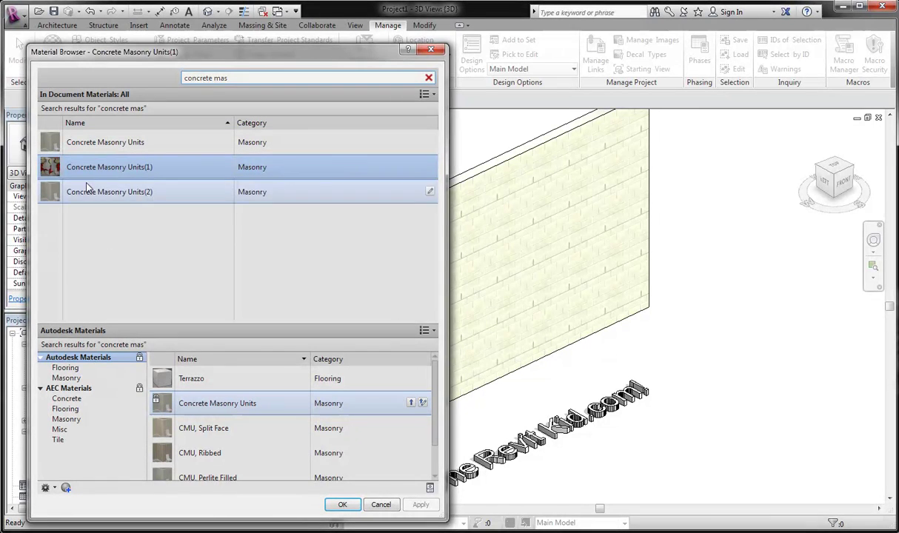
{"action": "left_click", "coordinate": [140, 194]}
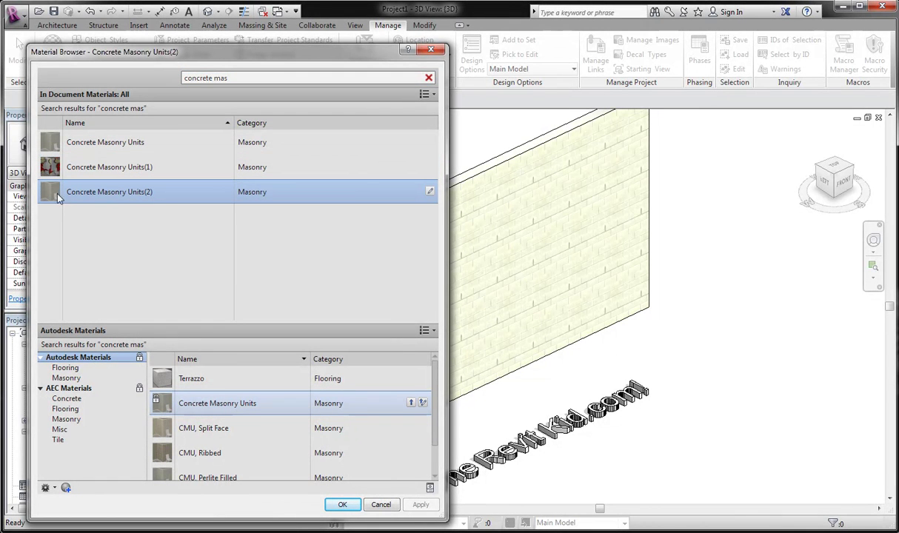
{"action": "right_click", "coordinate": [145, 194]}
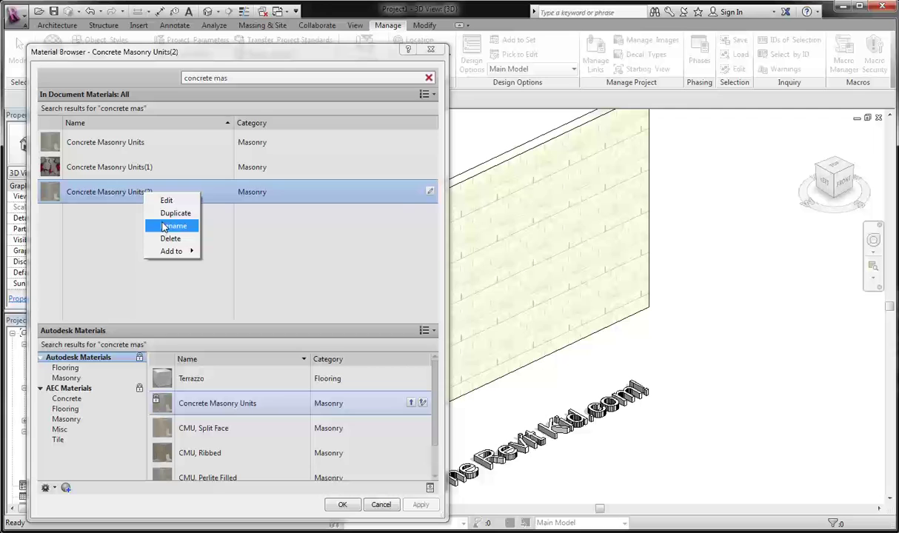
{"action": "left_click", "coordinate": [164, 202]}
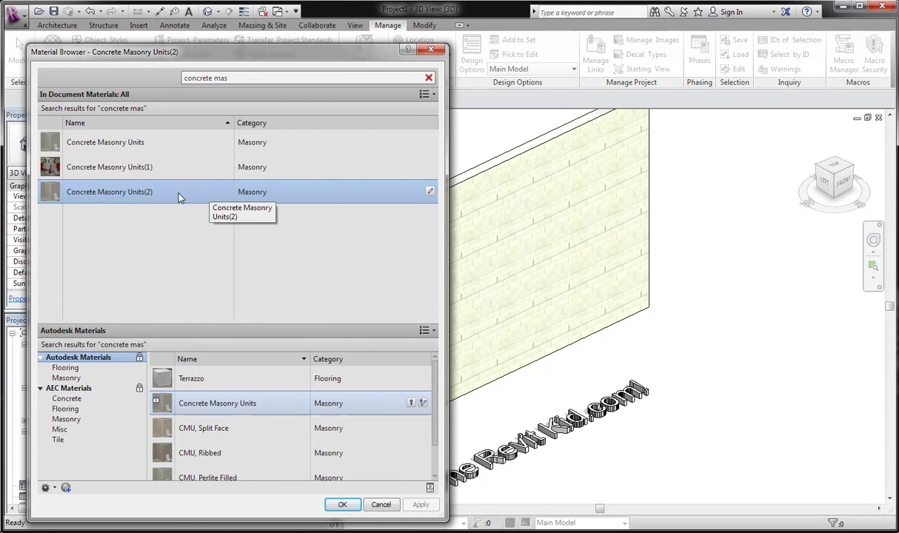
- Open Concrete Masonry Units(2) in the Material Editor and raise its relief pattern amount from 0.15 to 1.47
{"action": "double_click", "coordinate": [179, 194]}
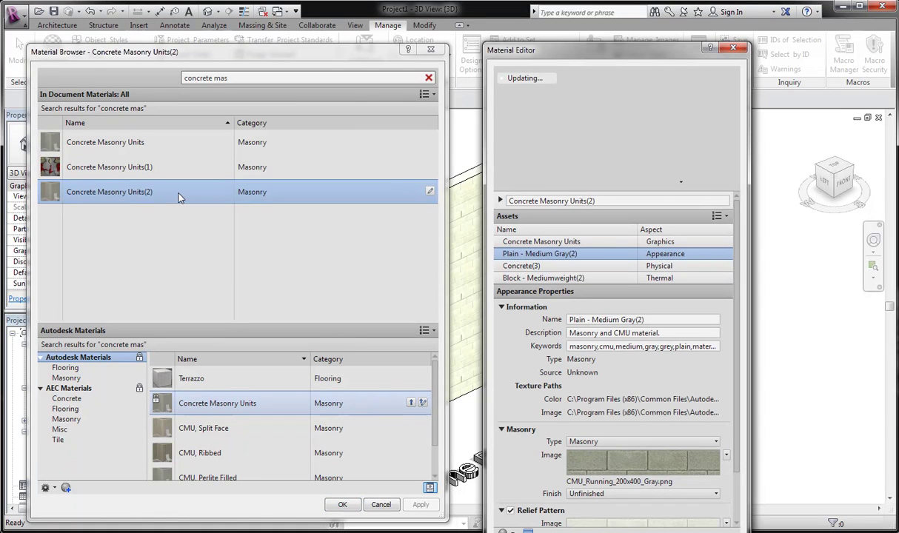
{"action": "left_click_drag", "start_coordinate": [580, 61], "coordinate": [547, 34]}
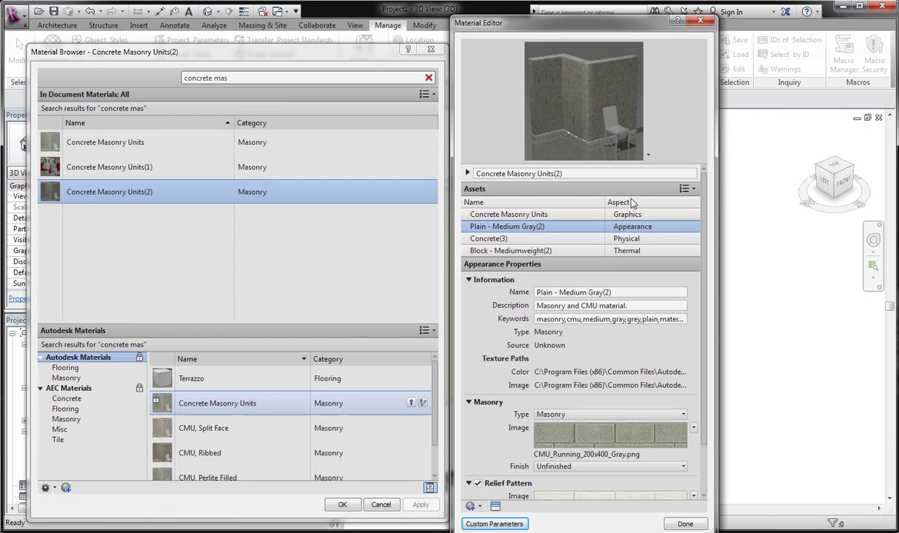
{"action": "left_click_drag", "start_coordinate": [707, 528], "coordinate": [704, 507]}
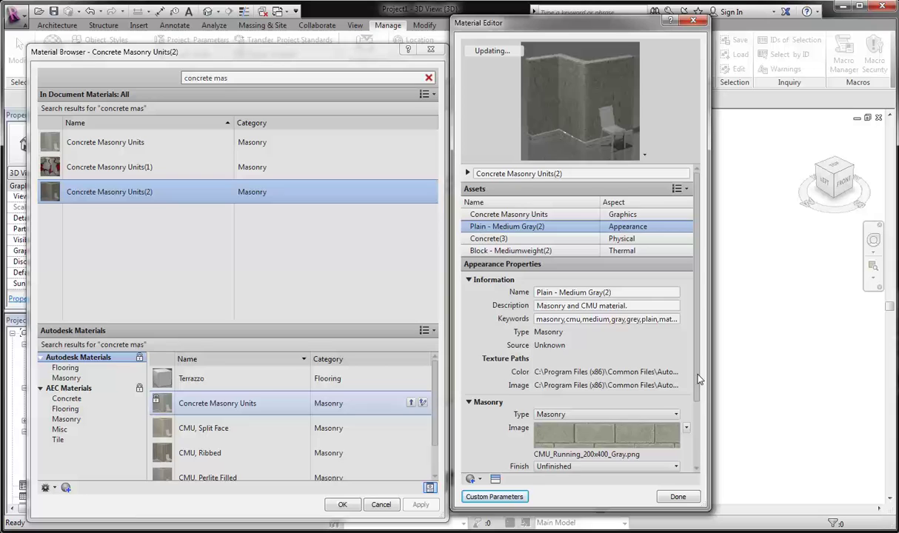
{"action": "scroll", "coordinate": [699, 442], "scroll_direction": "down", "scroll_amount": 3}
{"action": "scroll", "coordinate": [698, 455], "scroll_direction": "up", "scroll_amount": 3}
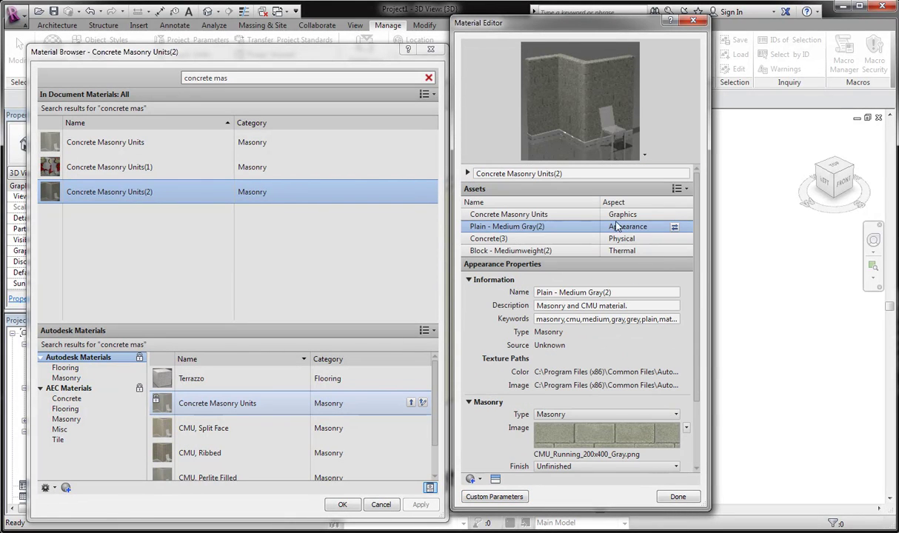
{"action": "left_click", "coordinate": [639, 215]}
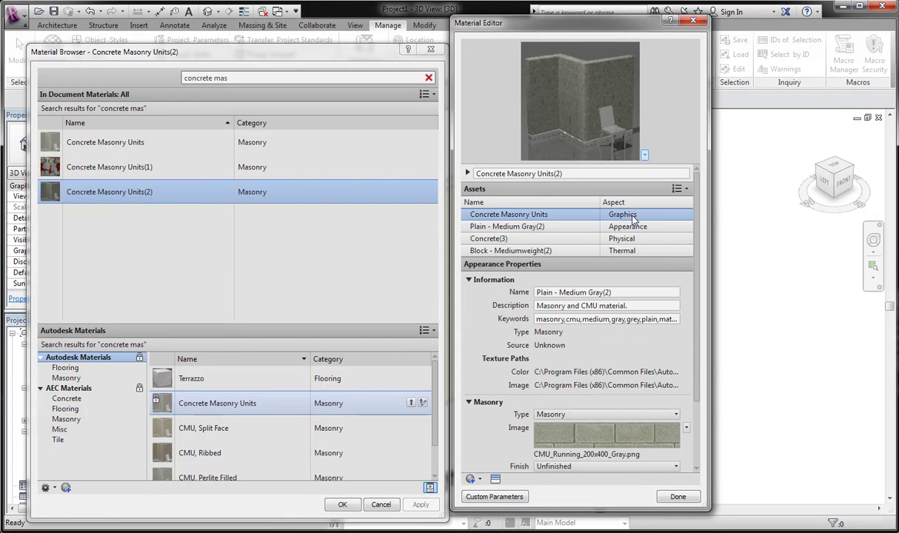
{"action": "left_click", "coordinate": [598, 229]}
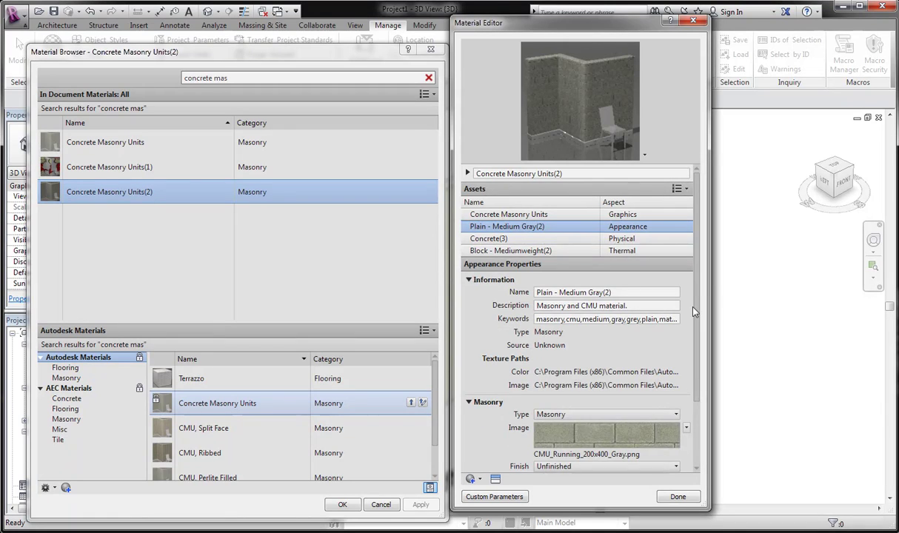
{"action": "scroll", "coordinate": [660, 296], "scroll_direction": "down", "scroll_amount": 3}
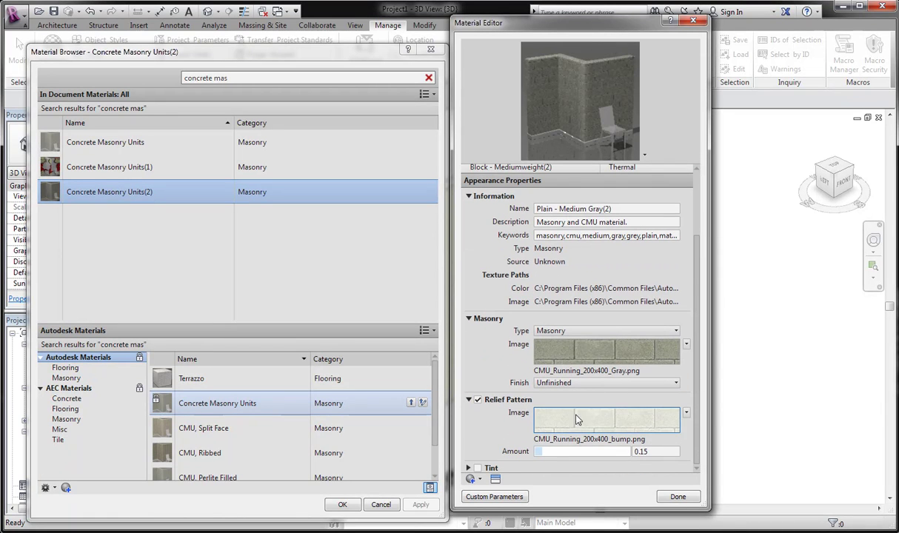
{"action": "left_click_drag", "start_coordinate": [541, 453], "coordinate": [598, 451]}
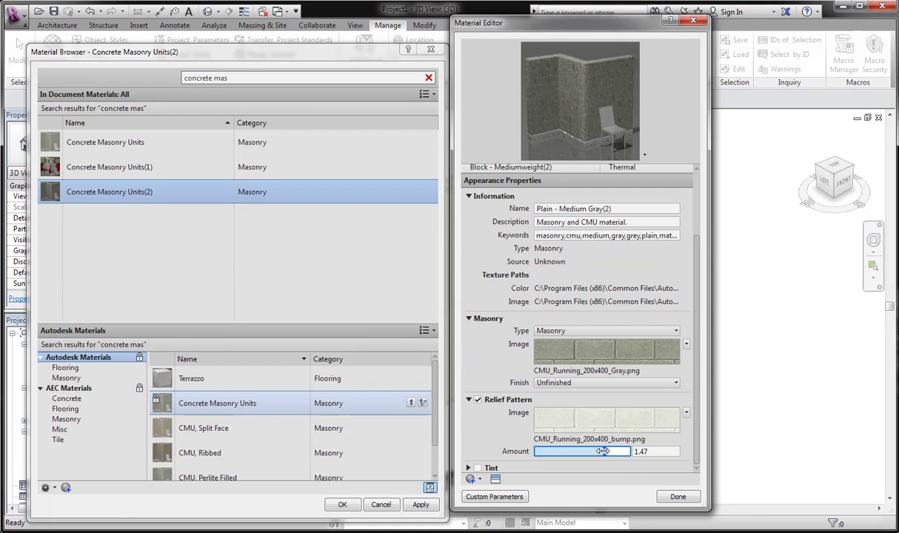
- Replace the masonry texture image with RevitKidLogo2.jpg from the Desktop
{"action": "left_click", "coordinate": [568, 372]}
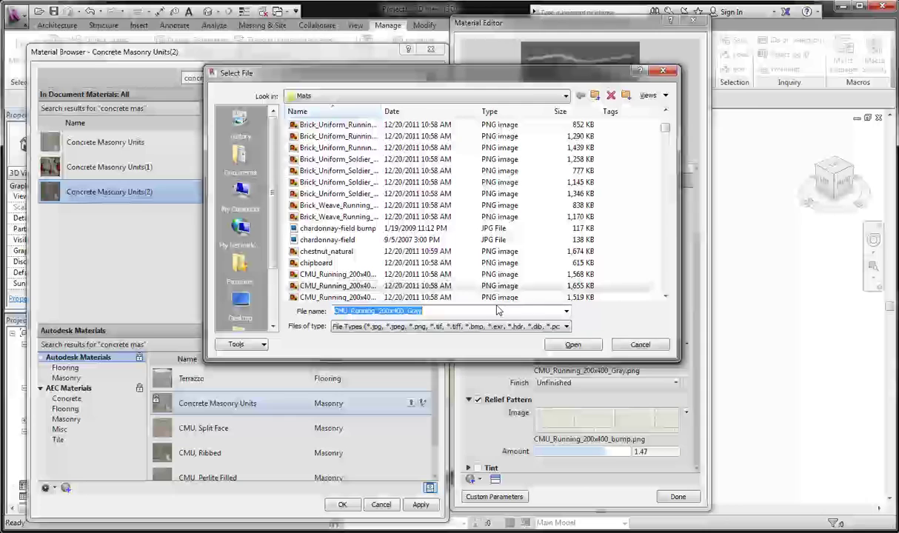
{"action": "left_click", "coordinate": [639, 344]}
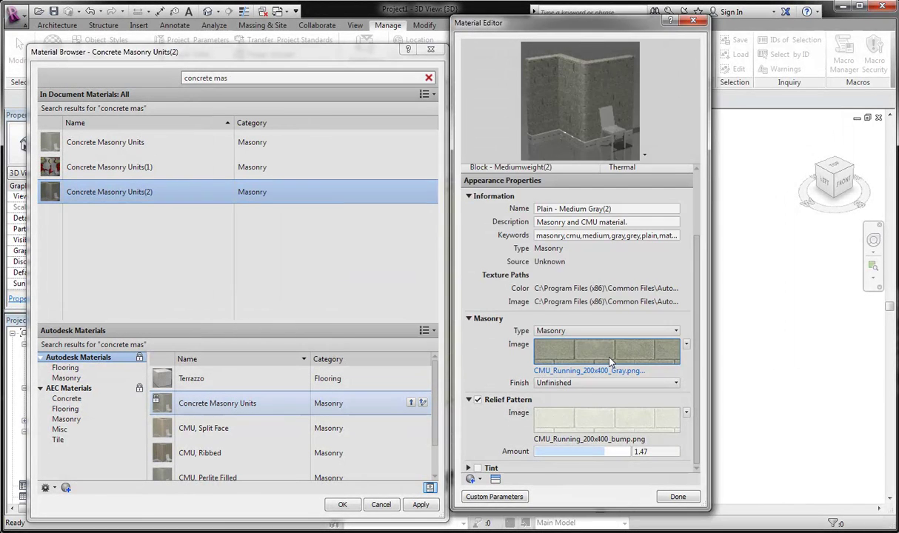
{"action": "left_click", "coordinate": [578, 341]}
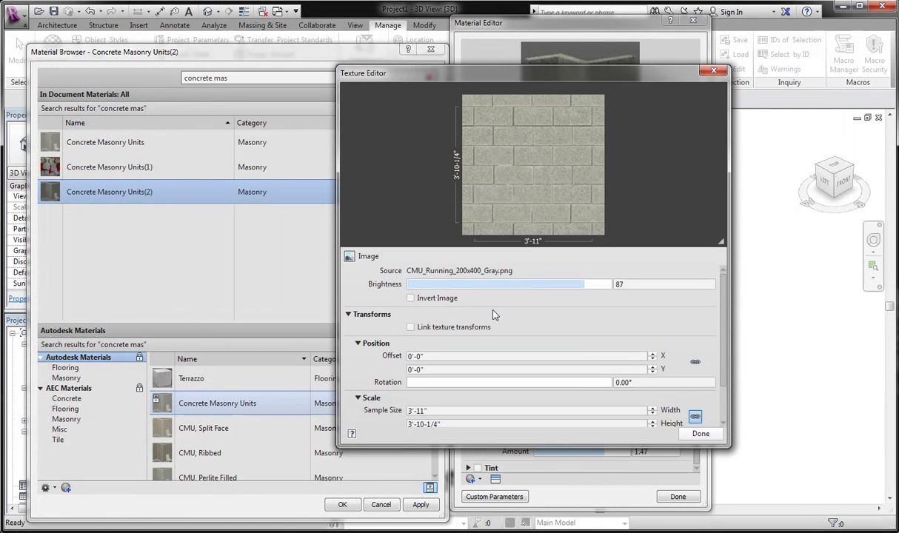
{"action": "left_click", "coordinate": [459, 270]}
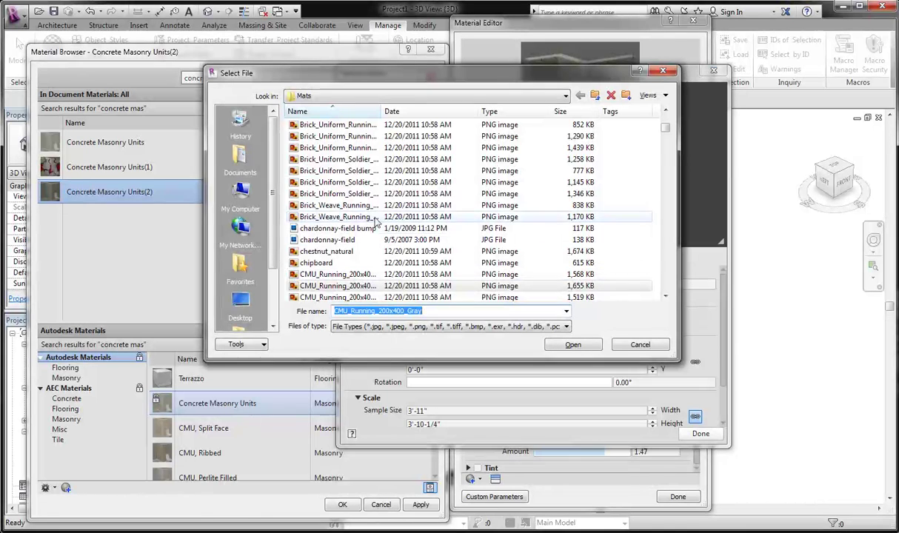
{"action": "left_click", "coordinate": [239, 299]}
{"action": "left_click", "coordinate": [330, 177]}
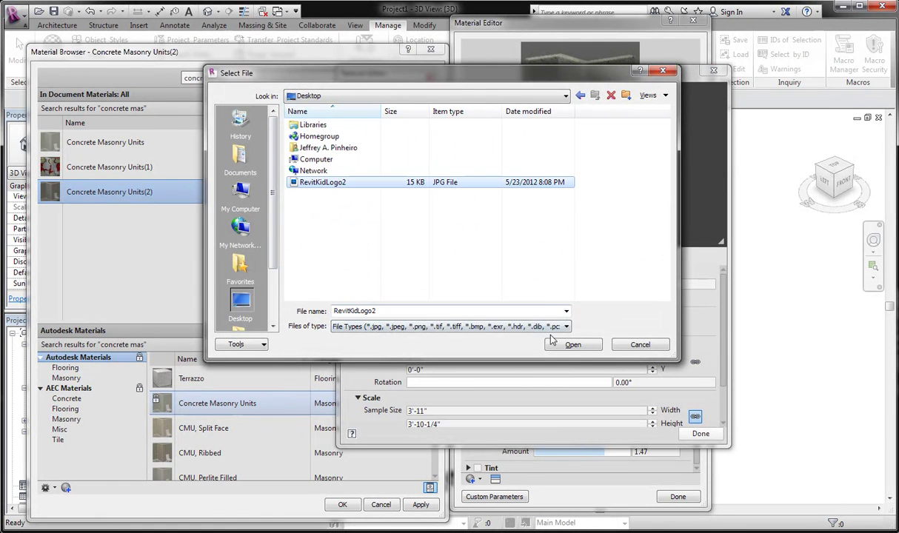
{"action": "left_click", "coordinate": [570, 344]}
- Set the texture sample size to 6' x 6' and close the Texture and Material editors
{"action": "left_click", "coordinate": [448, 409]}
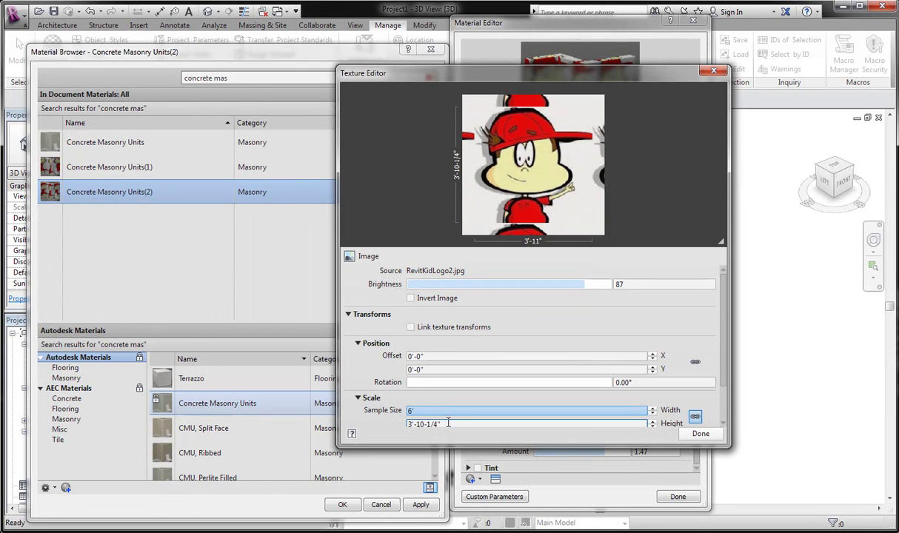
{"action": "left_click", "coordinate": [448, 422]}
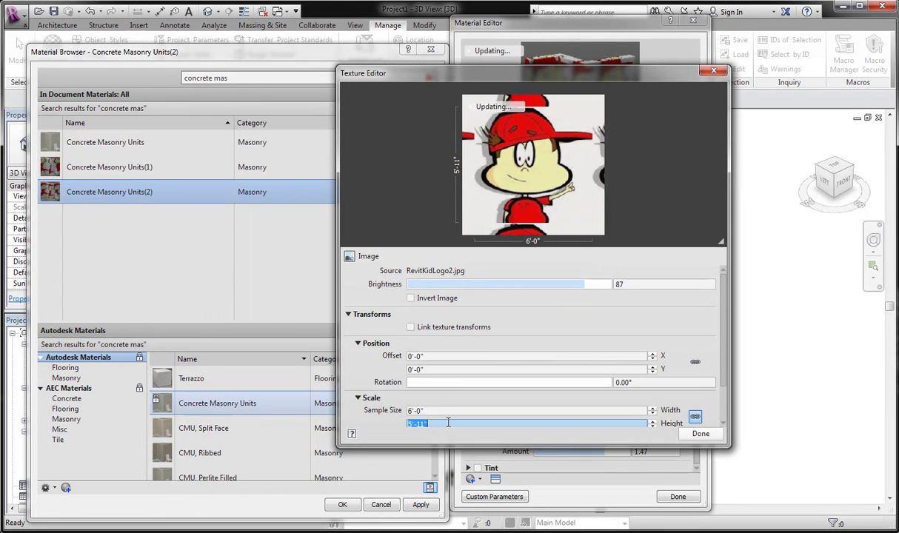
{"action": "left_click", "coordinate": [700, 433]}
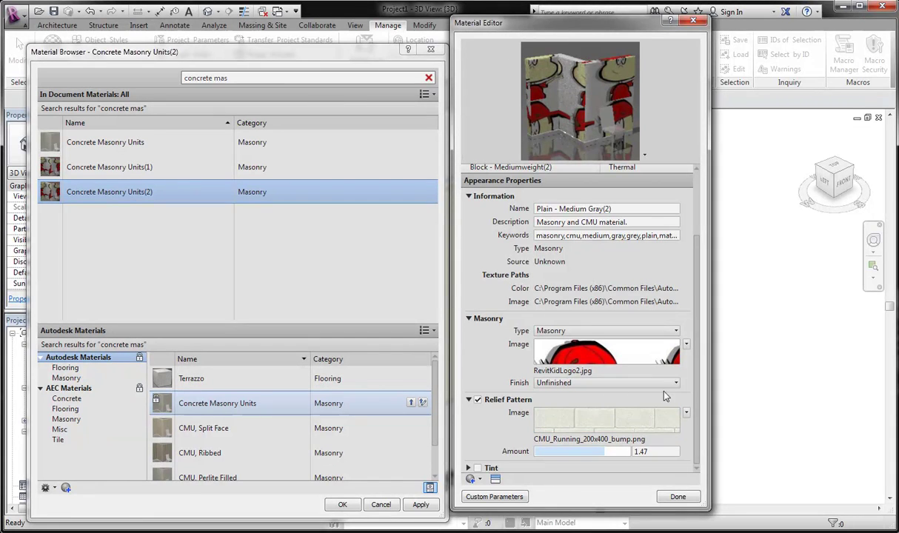
{"action": "left_click", "coordinate": [678, 497]}
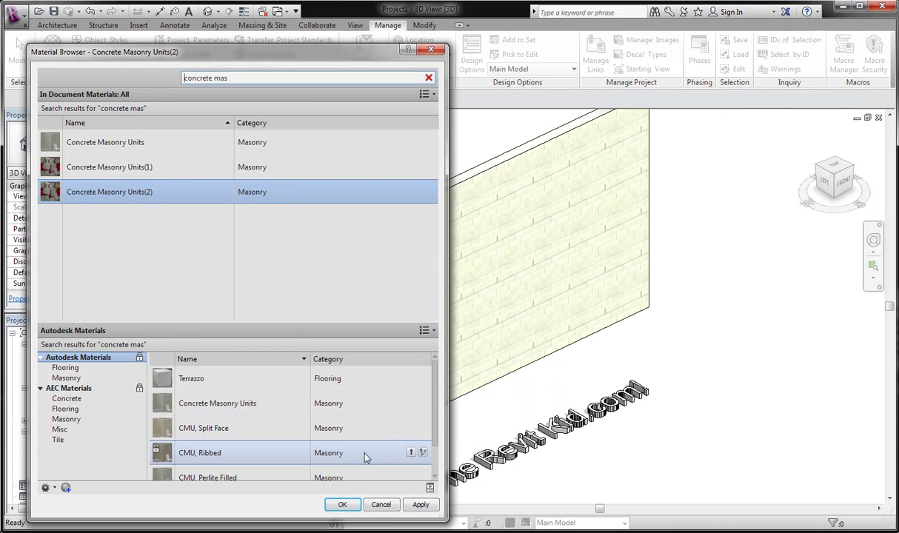
{"action": "scroll", "coordinate": [365, 453], "scroll_direction": "down", "scroll_amount": 1}
- Accept the material changes and open the South elevation view
{"action": "left_click", "coordinate": [343, 505]}
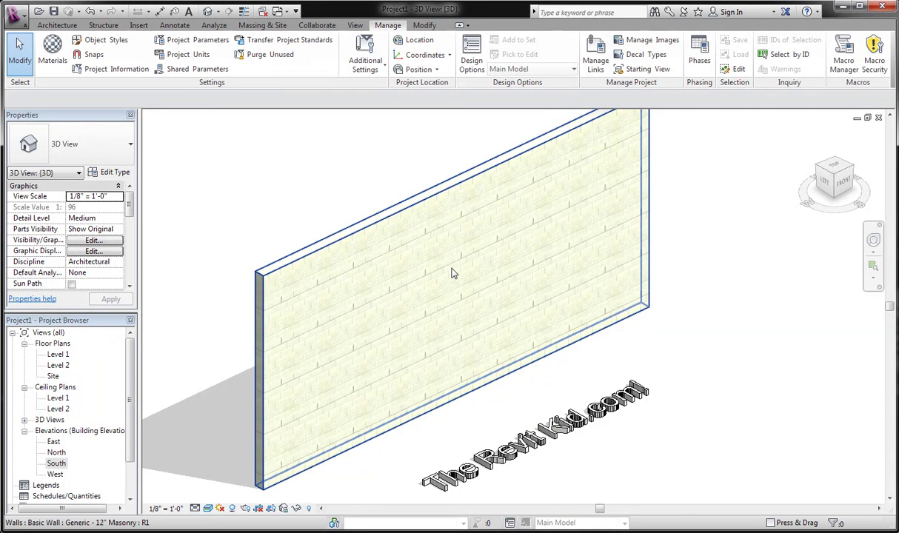
{"action": "left_click", "coordinate": [57, 463]}
{"action": "double_click", "coordinate": [58, 463]}
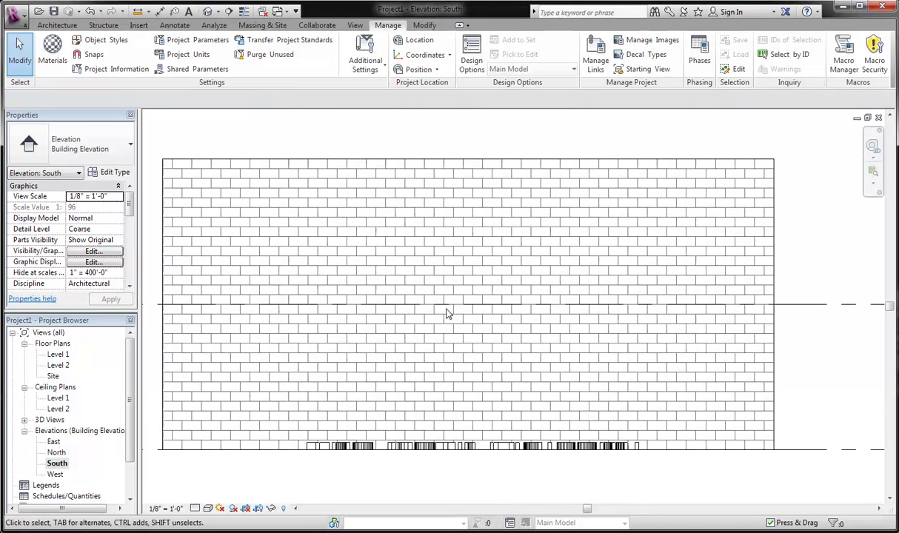
- Split the wall face by sketching a 6' by 6' square boundary from the wall's midpoint
{"action": "left_click", "coordinate": [422, 26]}
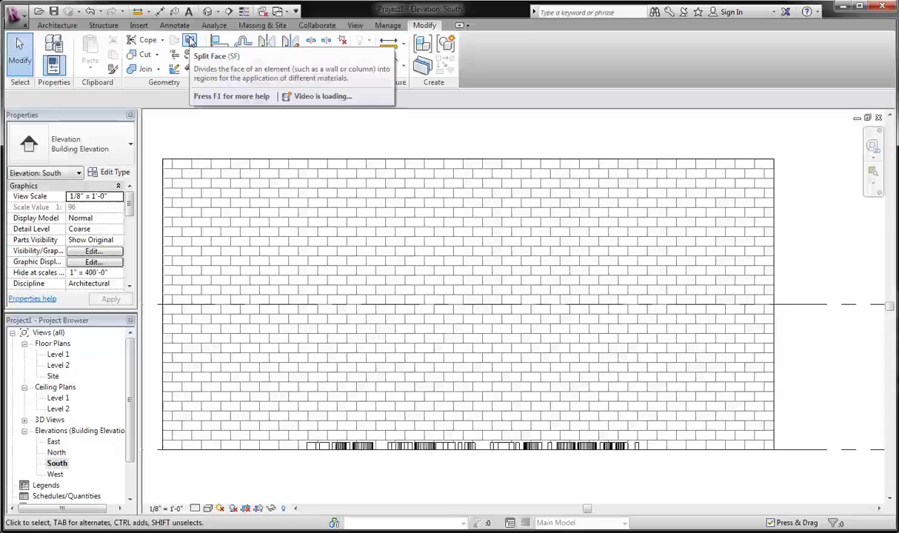
{"action": "left_click", "coordinate": [189, 42]}
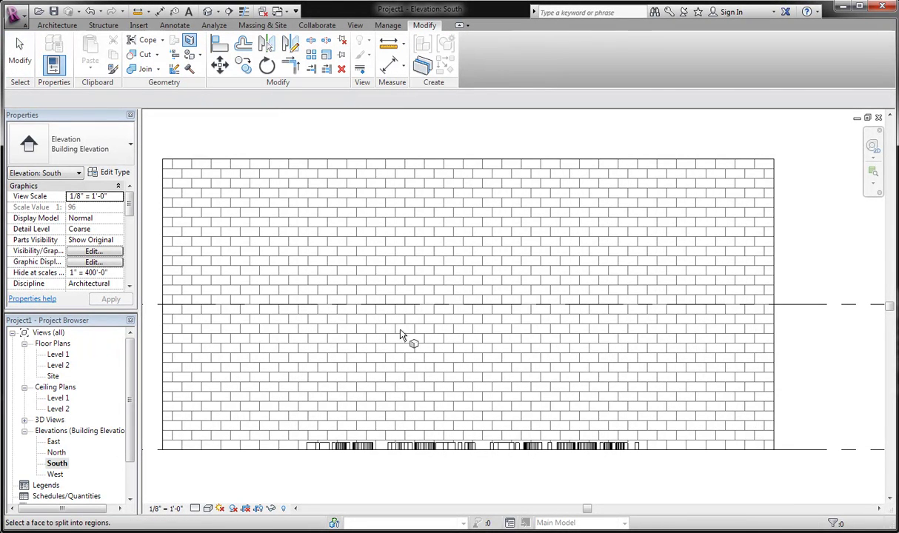
{"action": "left_click", "coordinate": [366, 164]}
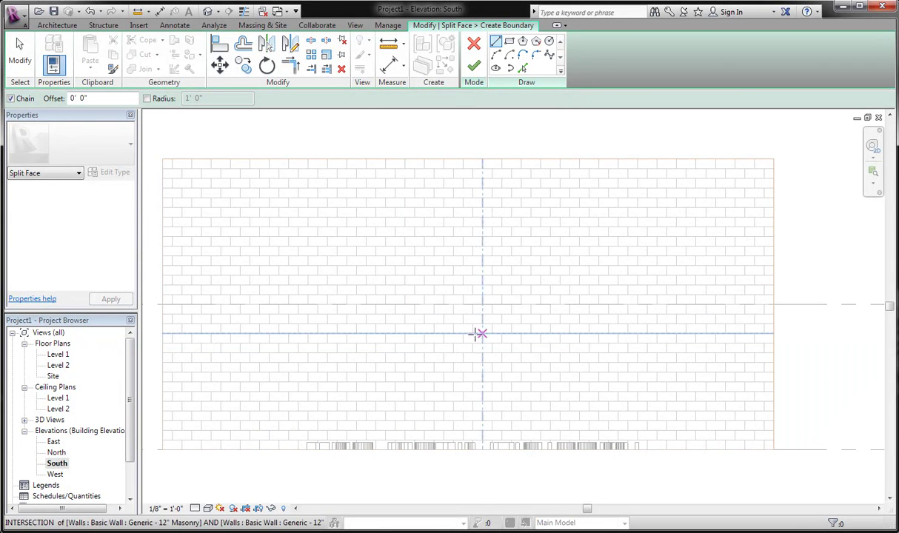
{"action": "left_click", "coordinate": [414, 332]}
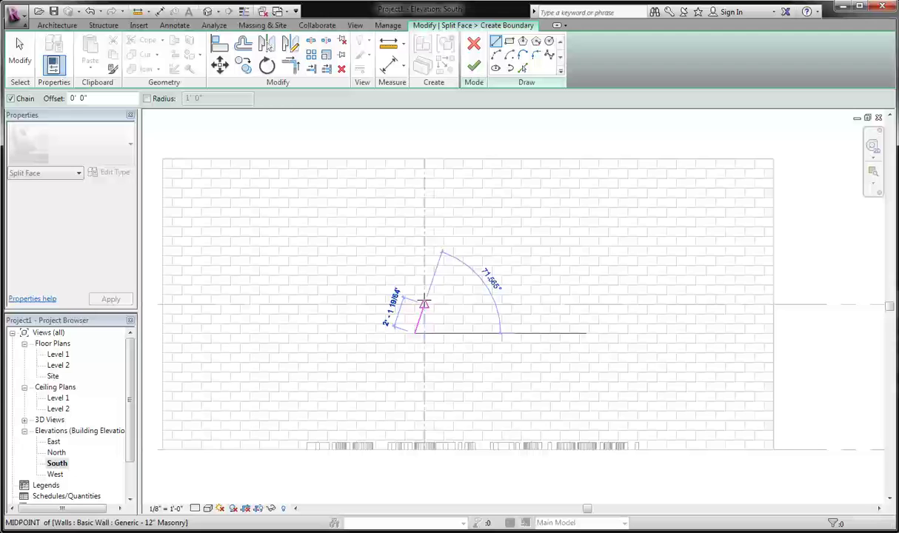
{"action": "type", "text": "6"}
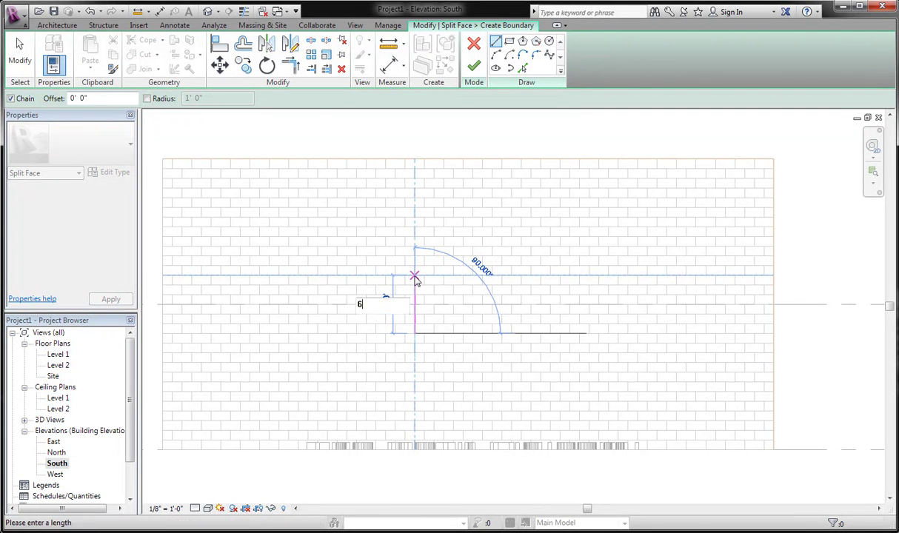
{"action": "key", "text": "Return"}
{"action": "type", "text": "6"}
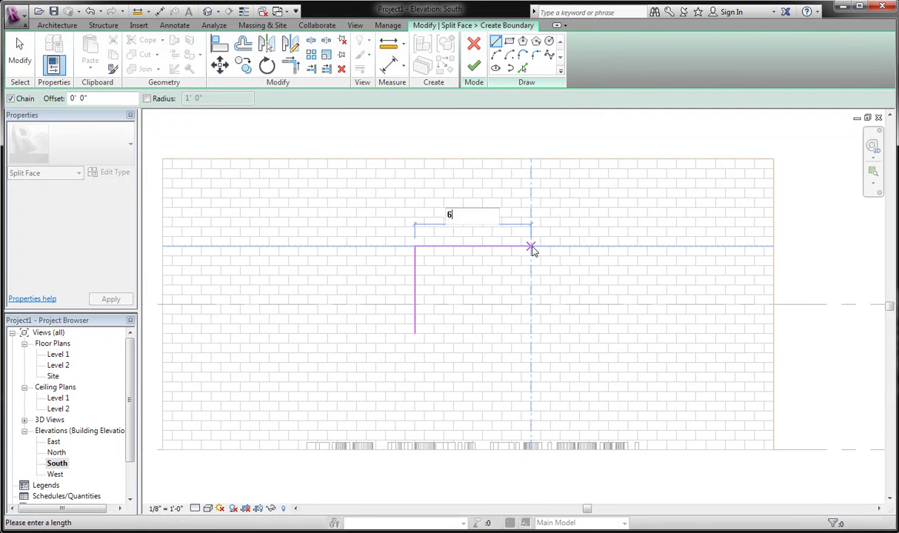
{"action": "key", "text": "Return"}
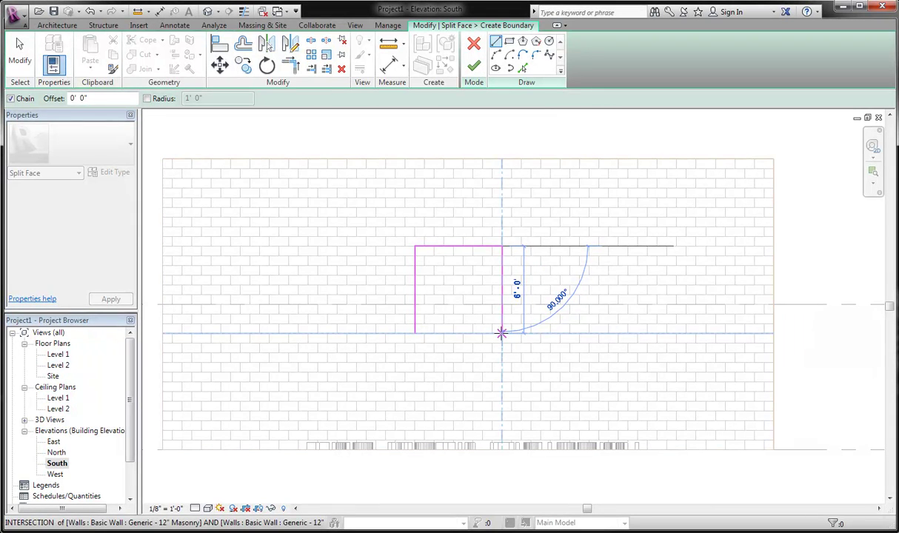
{"action": "left_click", "coordinate": [502, 332]}
{"action": "left_click", "coordinate": [414, 333]}
{"action": "key", "text": "Escape"}
{"action": "scroll", "coordinate": [386, 254], "scroll_direction": "up", "scroll_amount": 4}
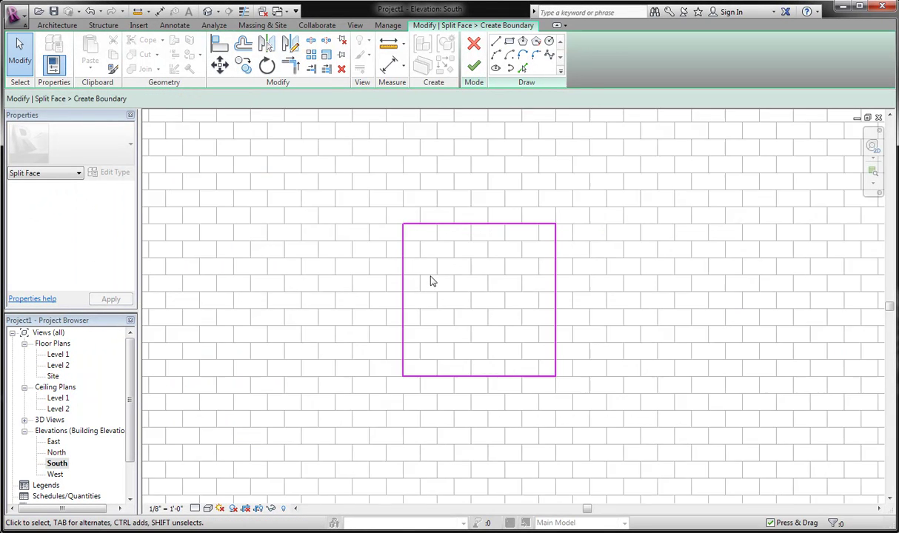
- Finish the split-face sketch and inspect the new square region in the 3D view
{"action": "left_click", "coordinate": [474, 66]}
{"action": "key", "text": "Escape"}
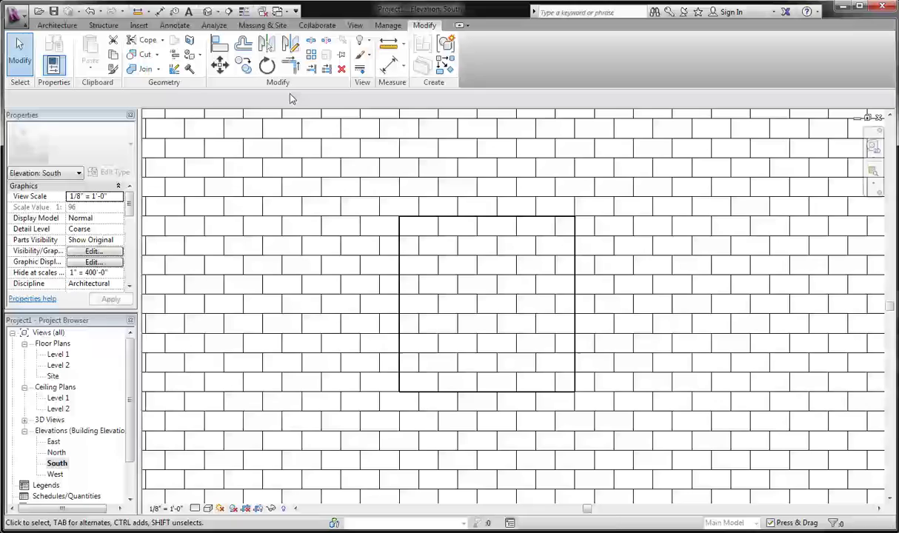
{"action": "left_click", "coordinate": [208, 11]}
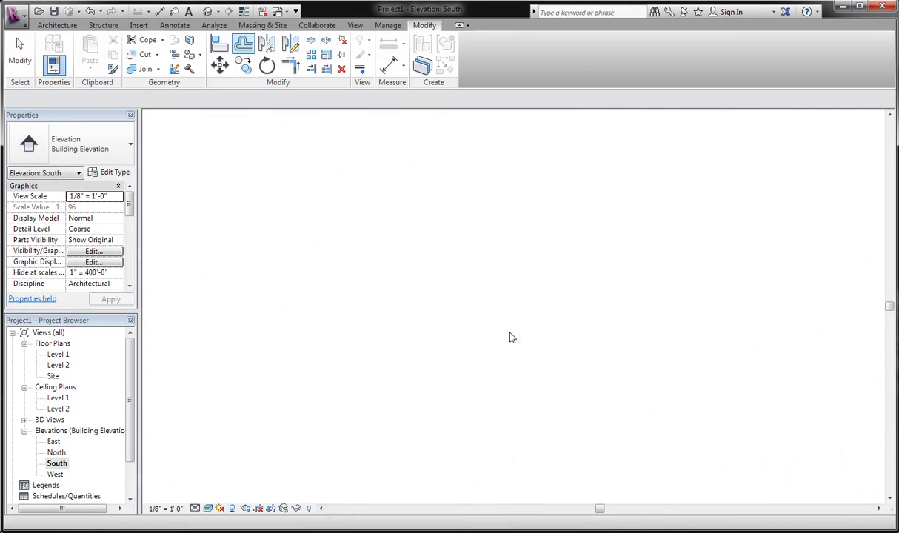
{"action": "scroll", "coordinate": [448, 281], "scroll_direction": "up", "scroll_amount": 3}
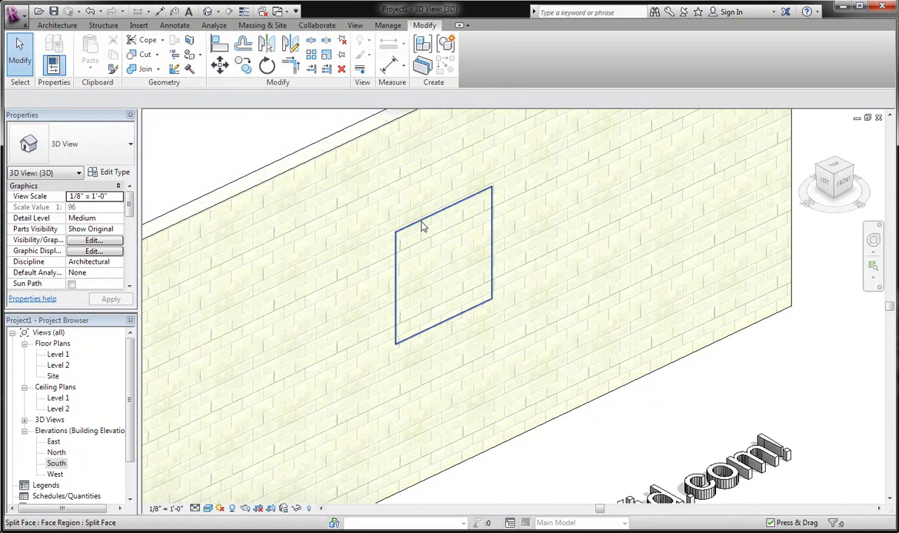
{"action": "left_click", "coordinate": [422, 226]}
{"action": "key", "text": "Escape"}
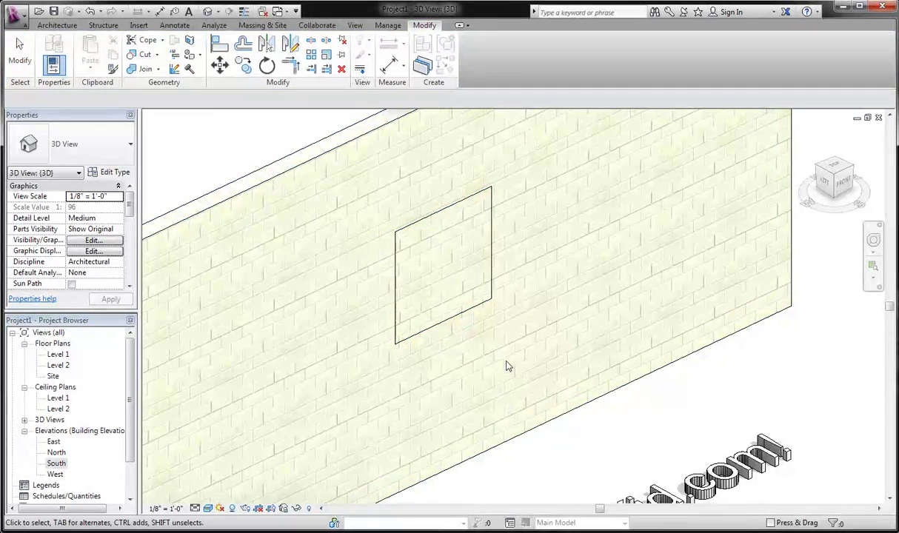
{"action": "scroll", "coordinate": [506, 364], "scroll_direction": "down", "scroll_amount": 4}
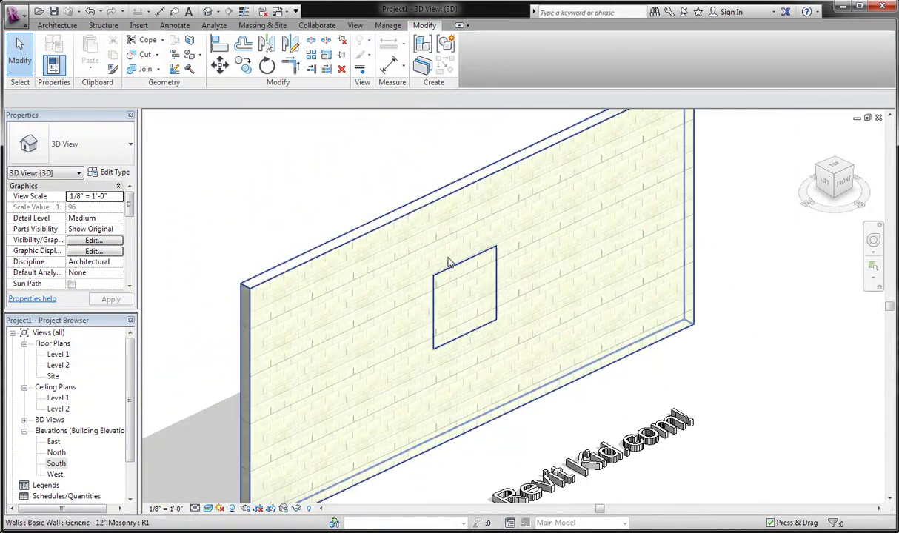
{"action": "left_click", "coordinate": [371, 239]}
{"action": "left_click", "coordinate": [355, 192]}
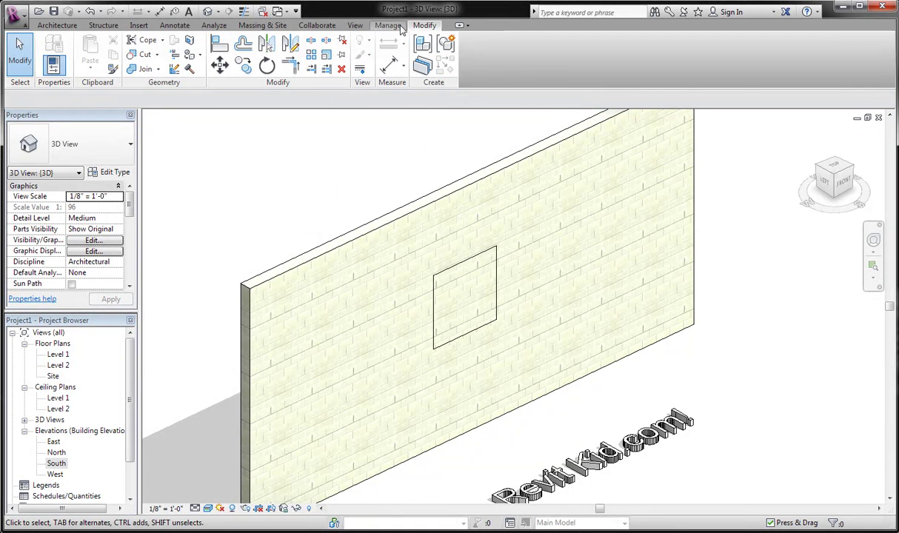
- Paint the square split region with Concrete Masonry Units(2)
{"action": "left_click", "coordinate": [190, 56]}
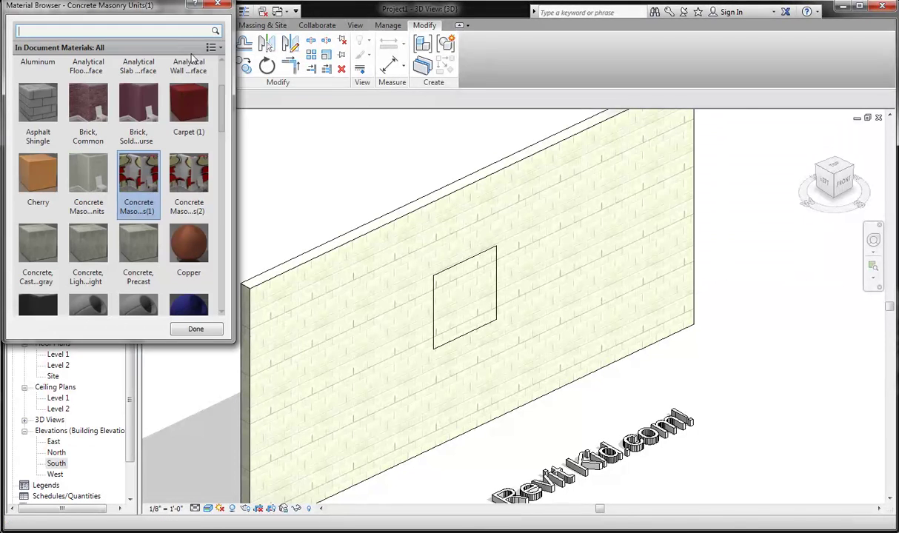
{"action": "left_click_drag", "start_coordinate": [155, 13], "coordinate": [170, 27]}
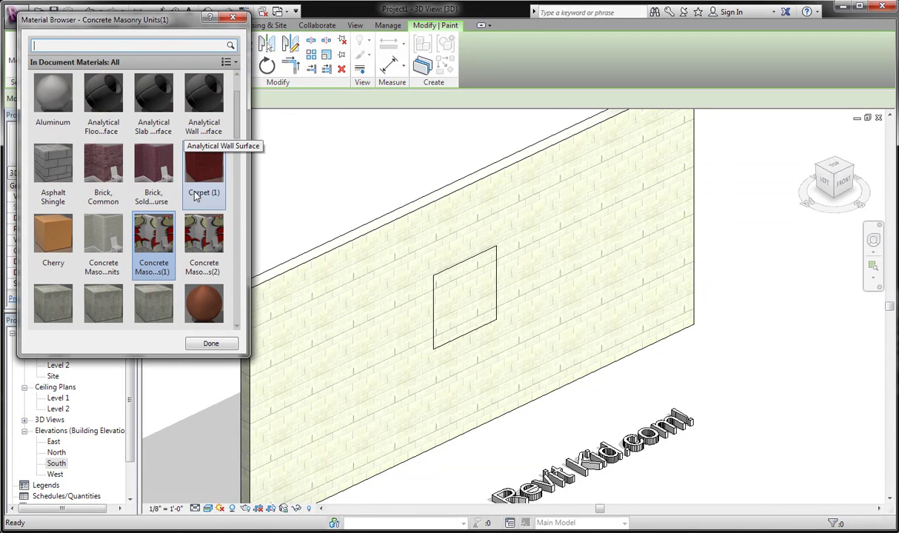
{"action": "left_click", "coordinate": [194, 241]}
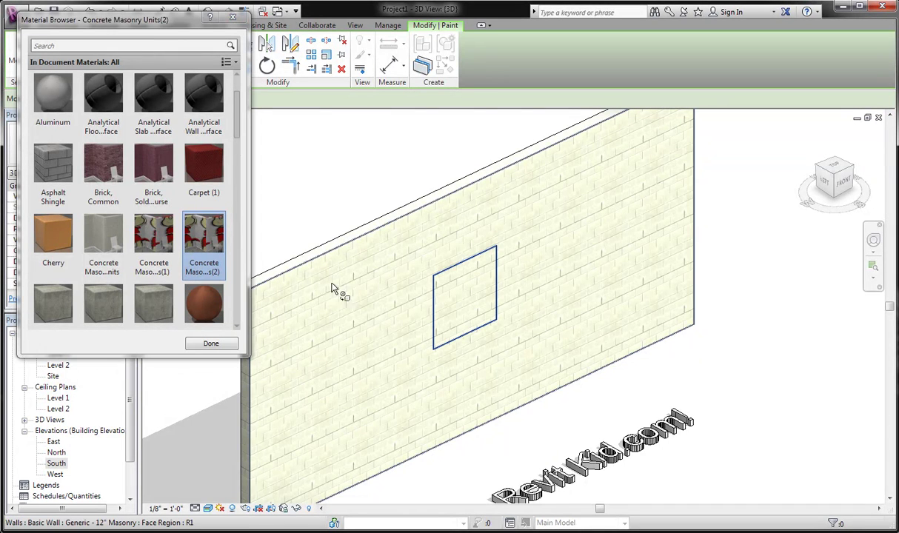
{"action": "left_click", "coordinate": [446, 292]}
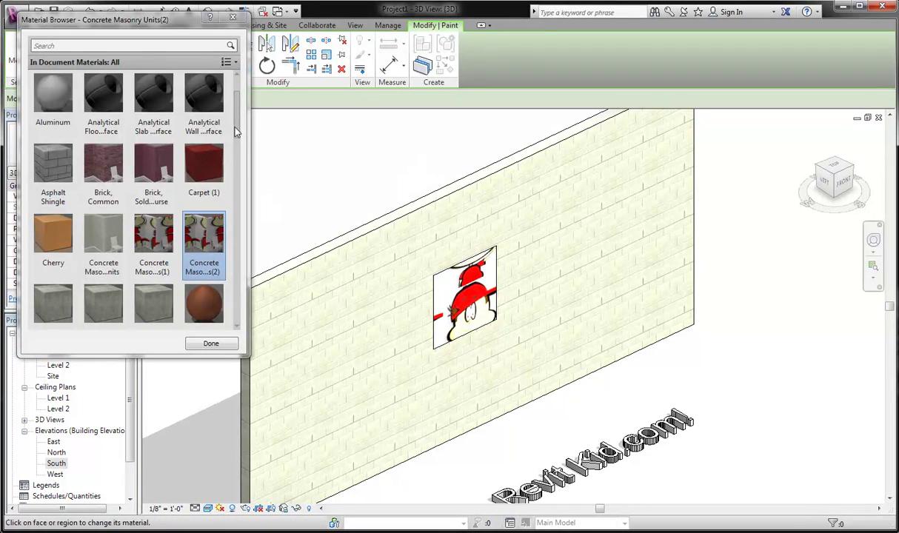
- Close the Material Browser, end painting, and open the South elevation
{"action": "scroll", "coordinate": [200, 282], "scroll_direction": "down", "scroll_amount": 1}
{"action": "left_click", "coordinate": [211, 343]}
{"action": "key", "text": "Escape"}
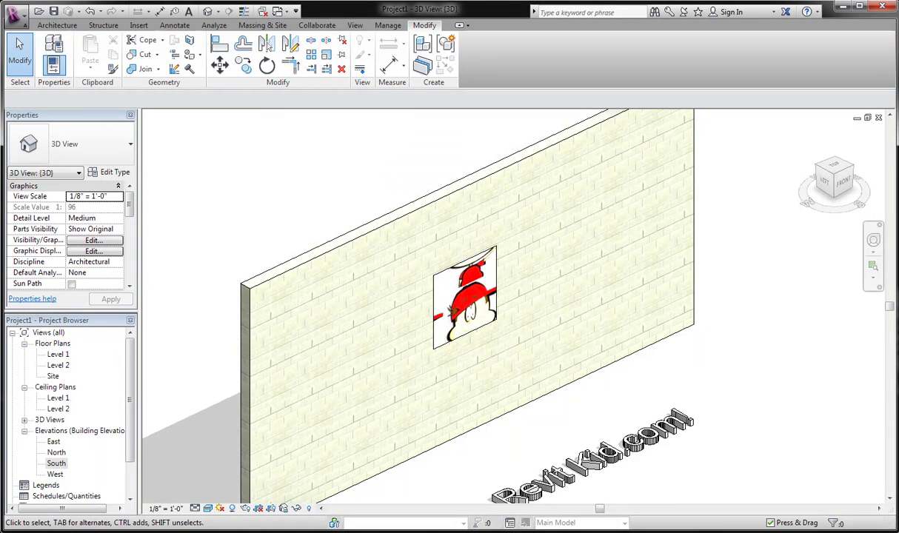
{"action": "scroll", "coordinate": [501, 415], "scroll_direction": "up", "scroll_amount": 2}
{"action": "scroll", "coordinate": [500, 416], "scroll_direction": "up", "scroll_amount": 3}
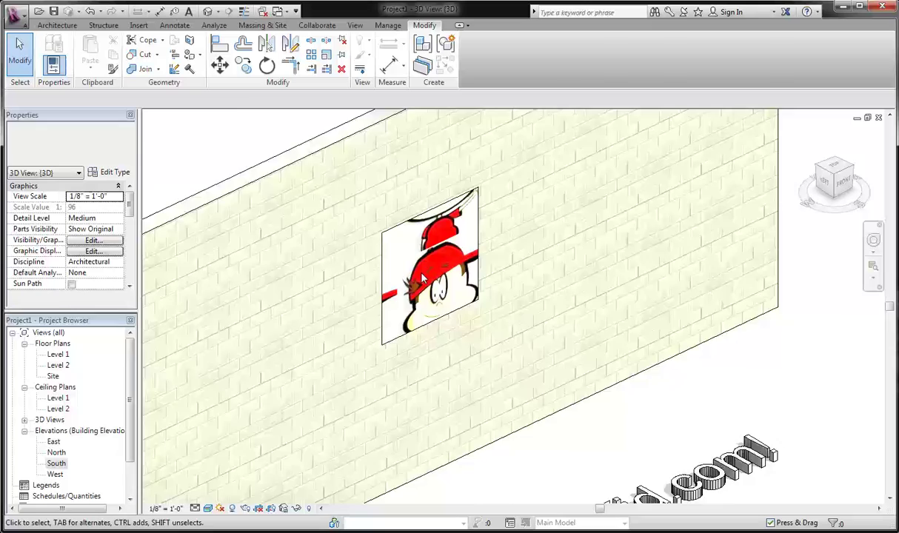
{"action": "double_click", "coordinate": [56, 462]}
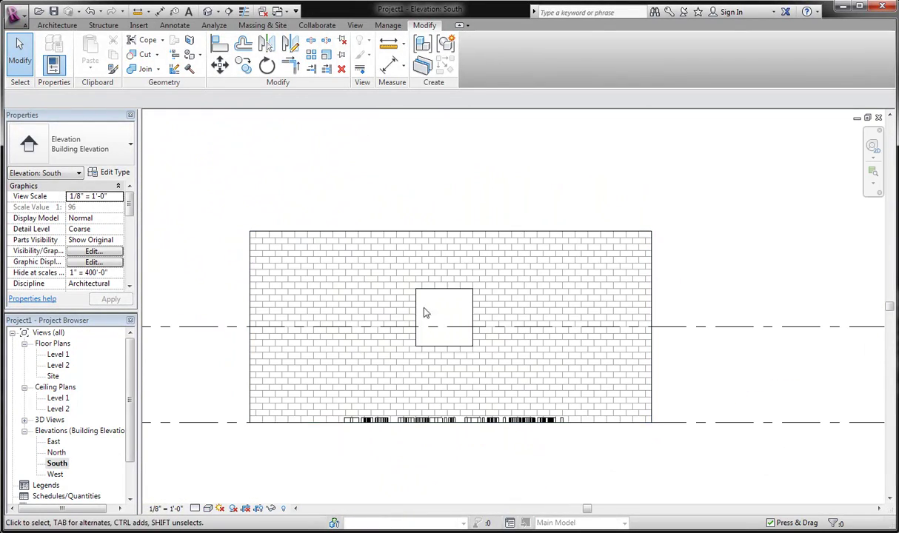
- Move the split region's bottom and top boundaries lower to form a 6'0" square
{"action": "left_click", "coordinate": [426, 345]}
{"action": "scroll", "coordinate": [425, 346], "scroll_direction": "up", "scroll_amount": 4}
{"action": "left_click", "coordinate": [480, 59]}
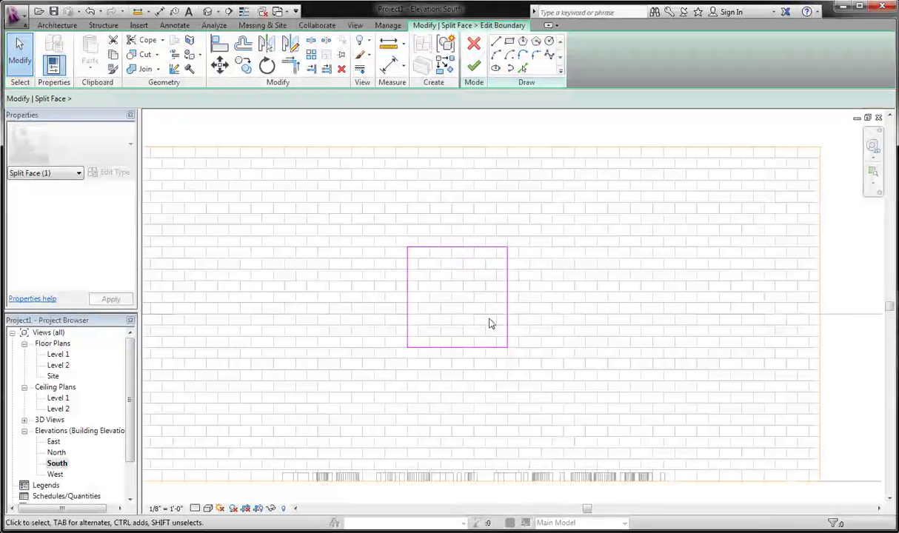
{"action": "left_click", "coordinate": [466, 347]}
{"action": "left_click_drag", "start_coordinate": [465, 347], "coordinate": [468, 391]}
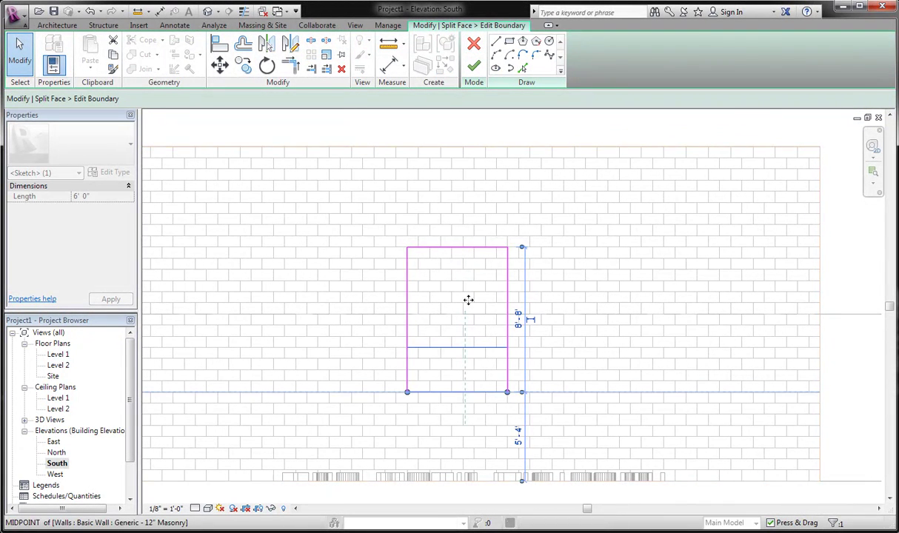
{"action": "left_click", "coordinate": [465, 247]}
{"action": "left_click_drag", "start_coordinate": [471, 247], "coordinate": [476, 293]}
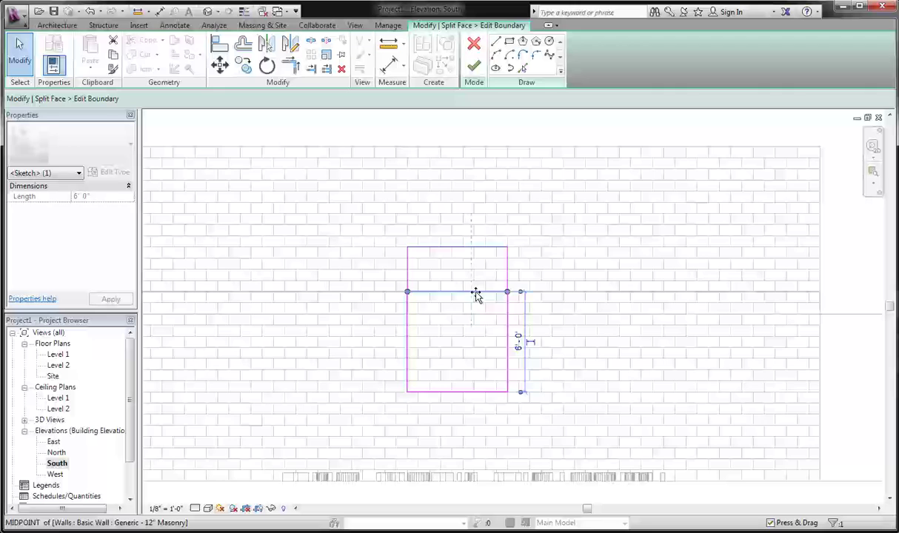
{"action": "left_click", "coordinate": [476, 72]}
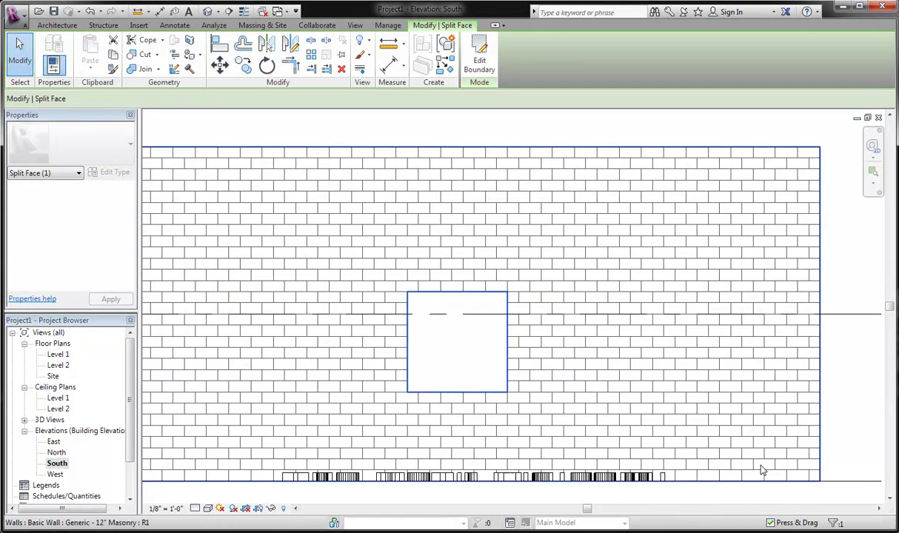
- Set the elevation's visual style to Realistic, declining to save
{"action": "left_click", "coordinate": [208, 508]}
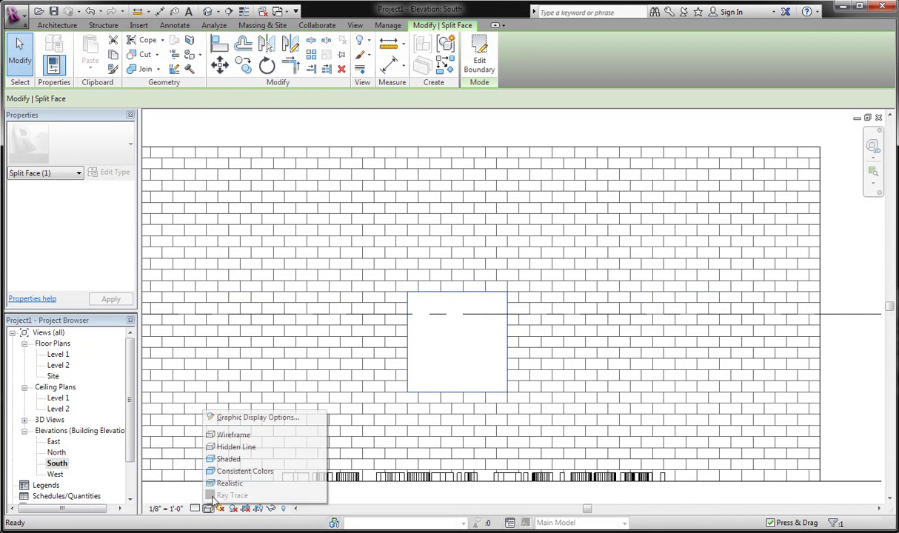
{"action": "left_click", "coordinate": [237, 484]}
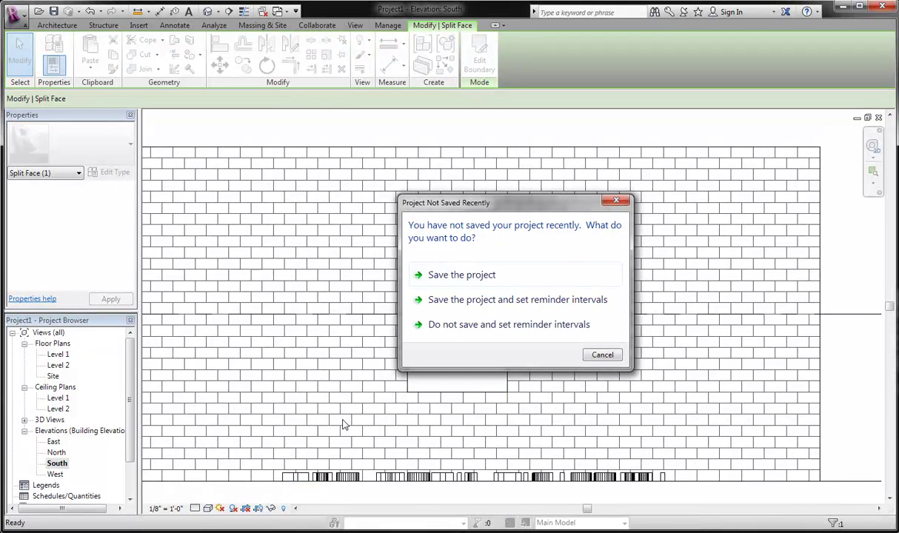
{"action": "left_click", "coordinate": [508, 329]}
{"action": "left_click", "coordinate": [608, 416]}
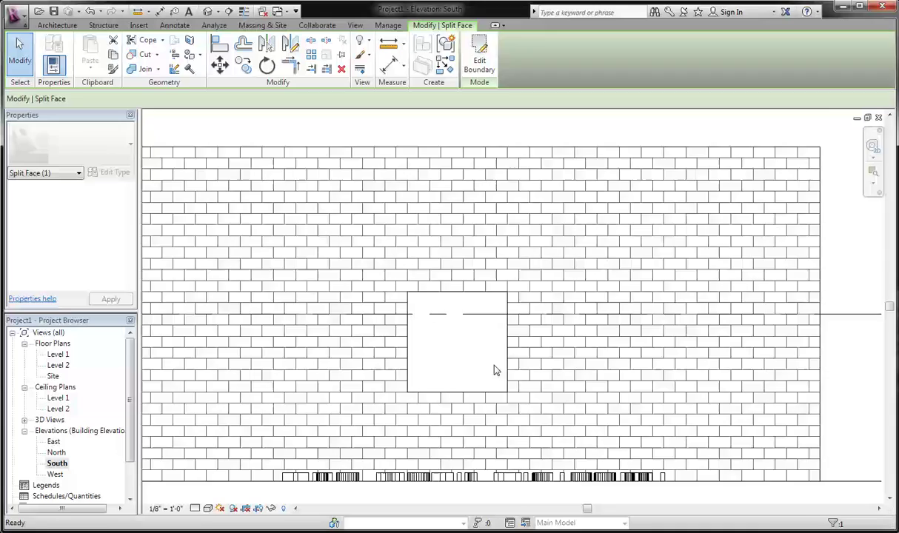
- Enlarge the split region by raising its top boundary and widening its right side
{"action": "scroll", "coordinate": [456, 379], "scroll_direction": "up", "scroll_amount": 4}
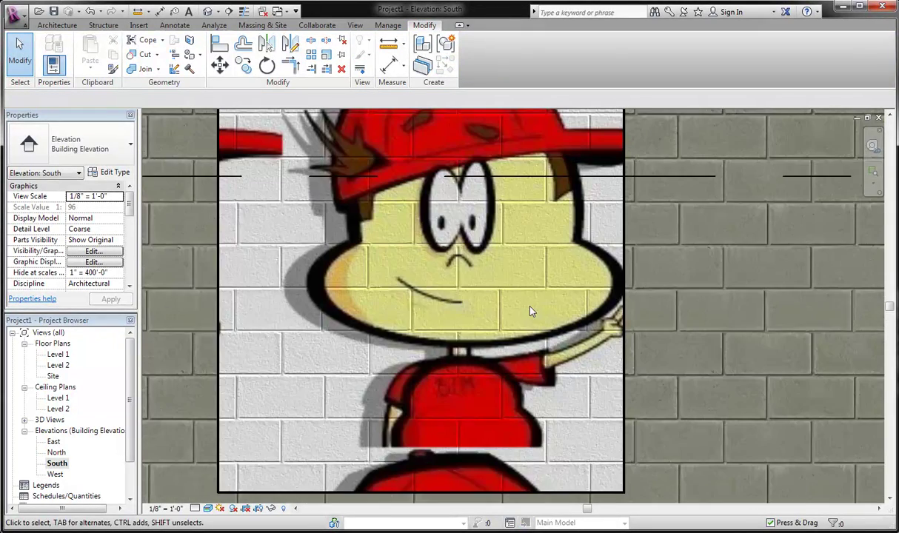
{"action": "scroll", "coordinate": [482, 237], "scroll_direction": "down", "scroll_amount": 2}
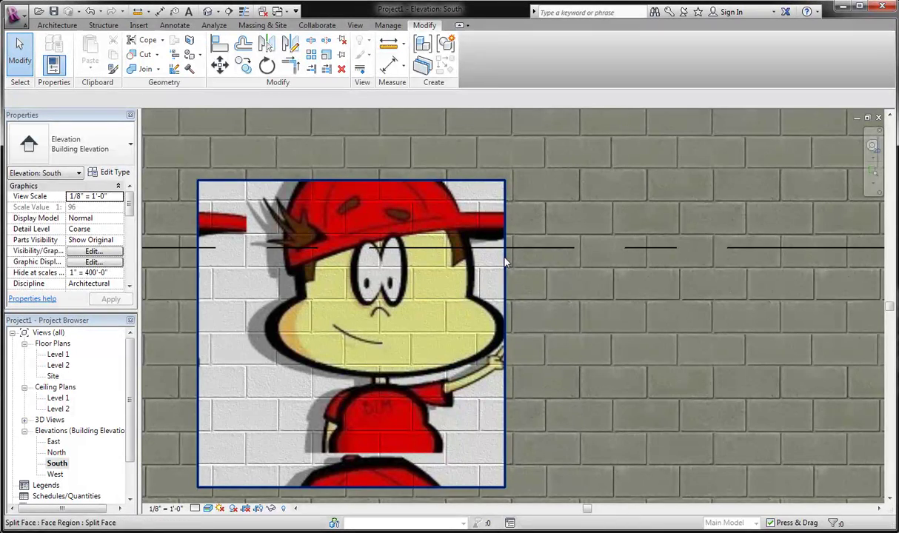
{"action": "left_click", "coordinate": [496, 267]}
{"action": "left_click", "coordinate": [474, 52]}
{"action": "left_click", "coordinate": [420, 161]}
{"action": "middle_click_drag", "start_coordinate": [420, 162], "coordinate": [396, 239]}
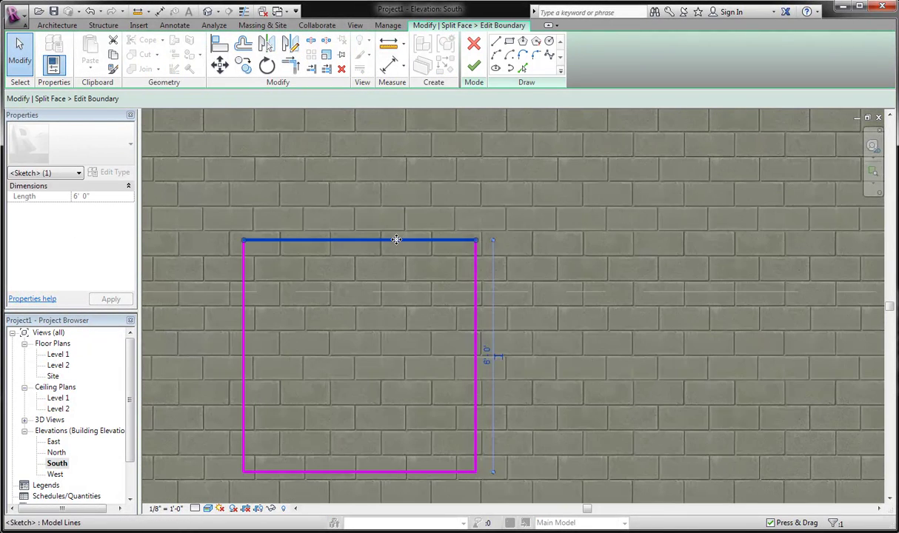
{"action": "left_click_drag", "start_coordinate": [396, 239], "coordinate": [394, 214]}
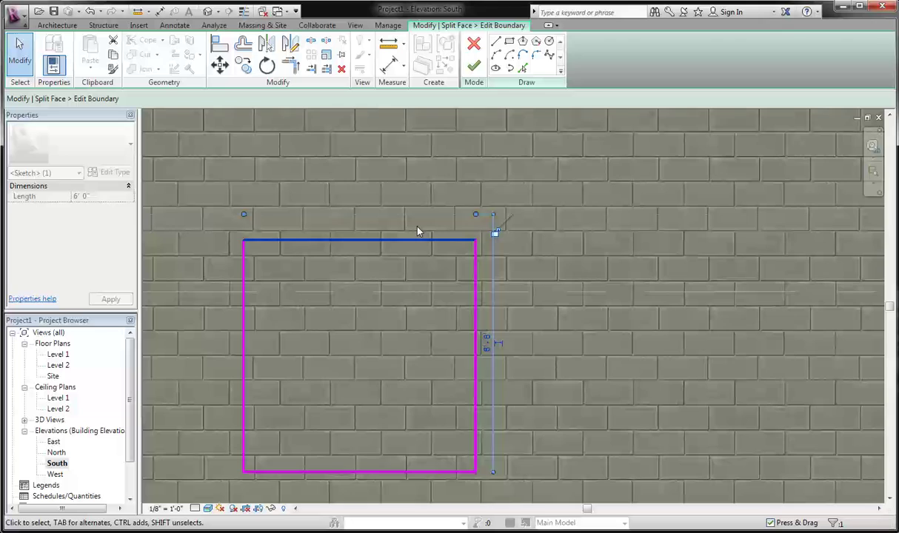
{"action": "left_click", "coordinate": [475, 297]}
{"action": "left_click_drag", "start_coordinate": [475, 297], "coordinate": [514, 297]}
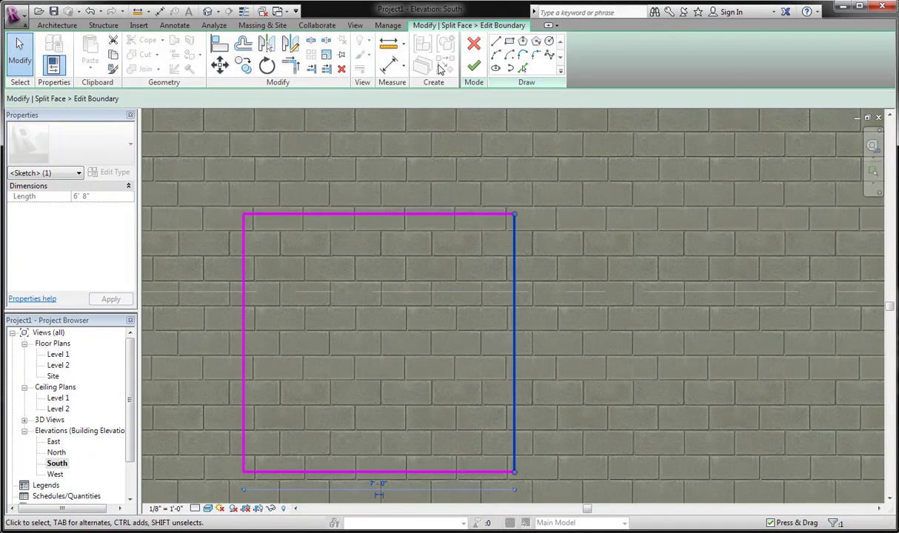
{"action": "left_click", "coordinate": [472, 66]}
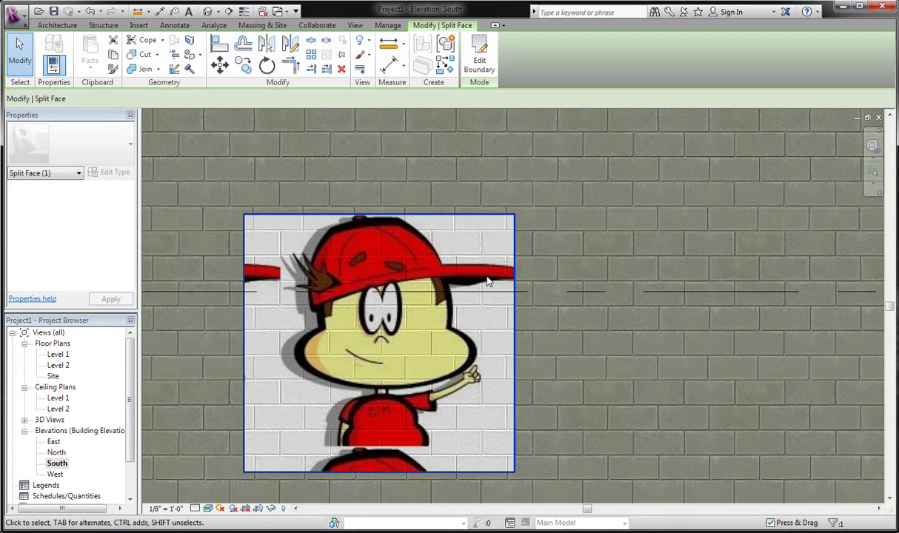
- Zoom and pan the 3D view across the enlarged cartoon logo on the wall
{"action": "key", "text": "Escape"}
{"action": "scroll", "coordinate": [417, 346], "scroll_direction": "up", "scroll_amount": 5}
{"action": "scroll", "coordinate": [478, 331], "scroll_direction": "up", "scroll_amount": 4}
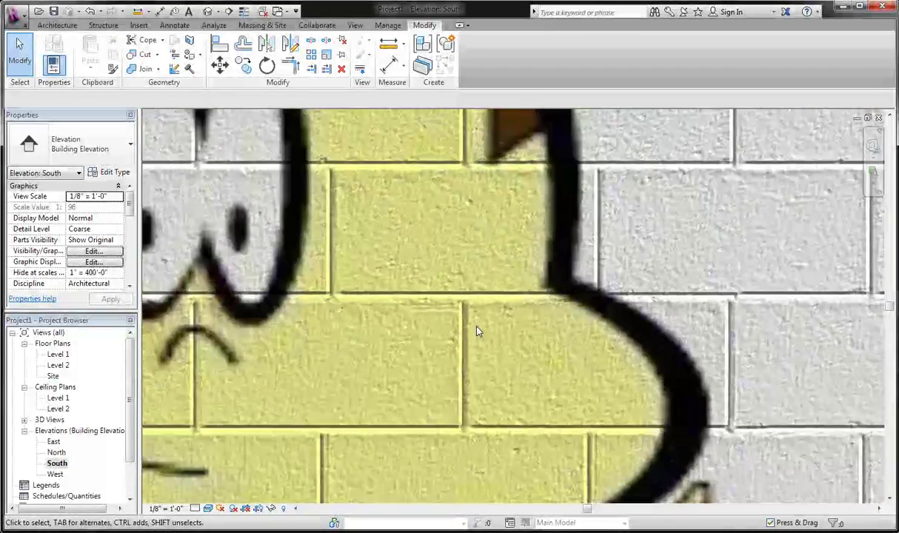
{"action": "middle_click_drag", "start_coordinate": [611, 326], "coordinate": [466, 324]}
{"action": "scroll", "coordinate": [467, 324], "scroll_direction": "down", "scroll_amount": 8}
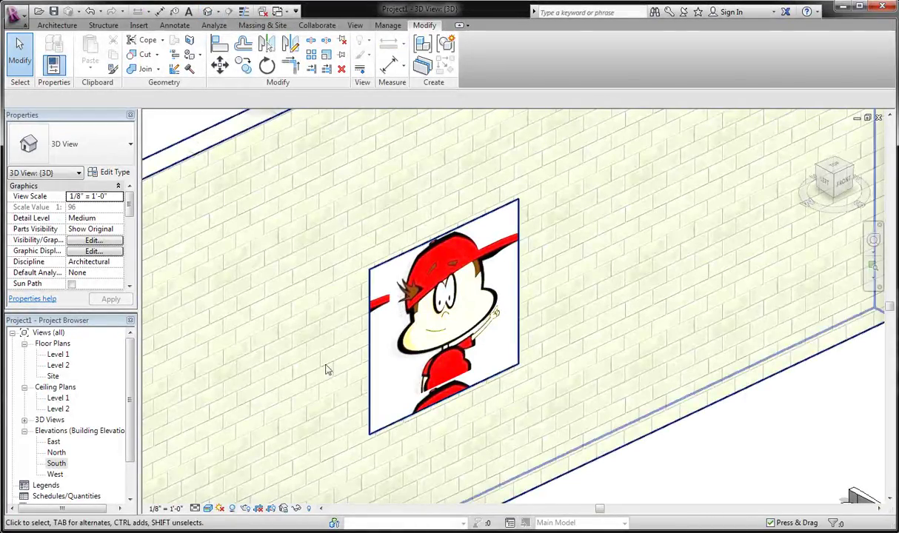
- Zoom in and out to frame the wall and cartoon logo for rendering
{"action": "scroll", "coordinate": [523, 400], "scroll_direction": "up", "scroll_amount": 2}
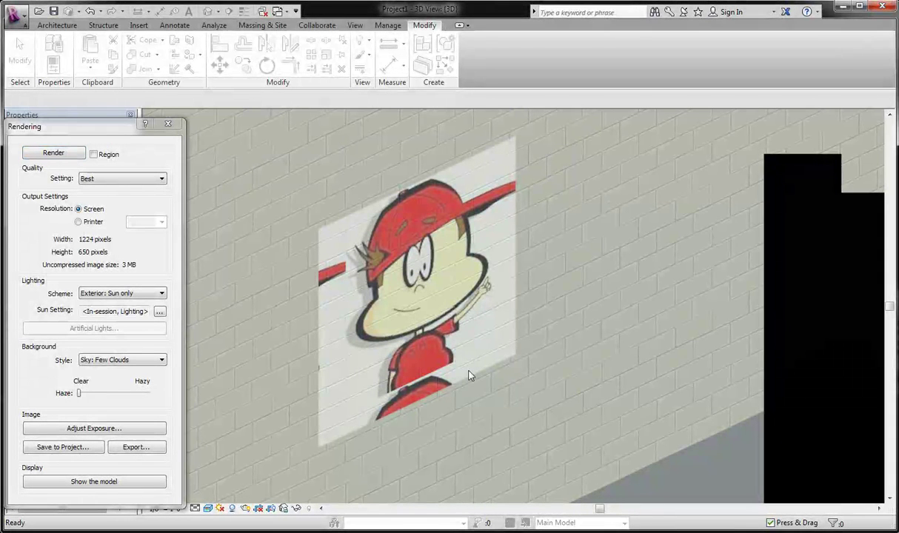
{"action": "scroll", "coordinate": [434, 342], "scroll_direction": "up", "scroll_amount": 5}
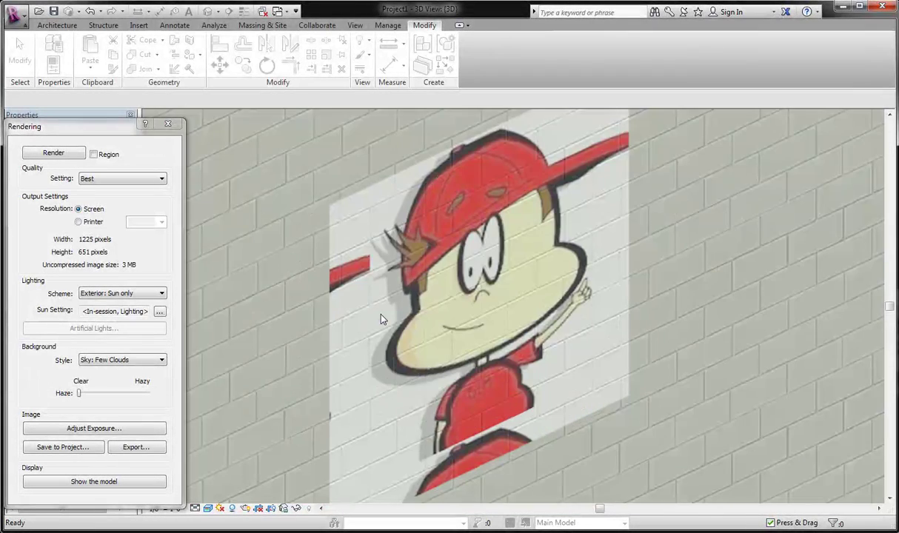
{"action": "scroll", "coordinate": [381, 318], "scroll_direction": "up", "scroll_amount": 2}
{"action": "scroll", "coordinate": [380, 318], "scroll_direction": "up", "scroll_amount": 2}
{"action": "scroll", "coordinate": [356, 337], "scroll_direction": "down", "scroll_amount": 3}
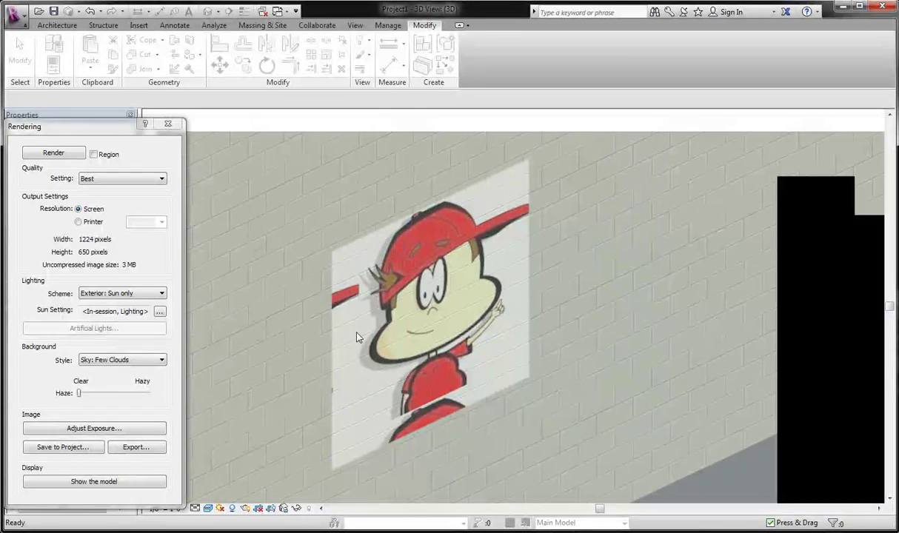
{"action": "scroll", "coordinate": [356, 337], "scroll_direction": "up", "scroll_amount": 1}
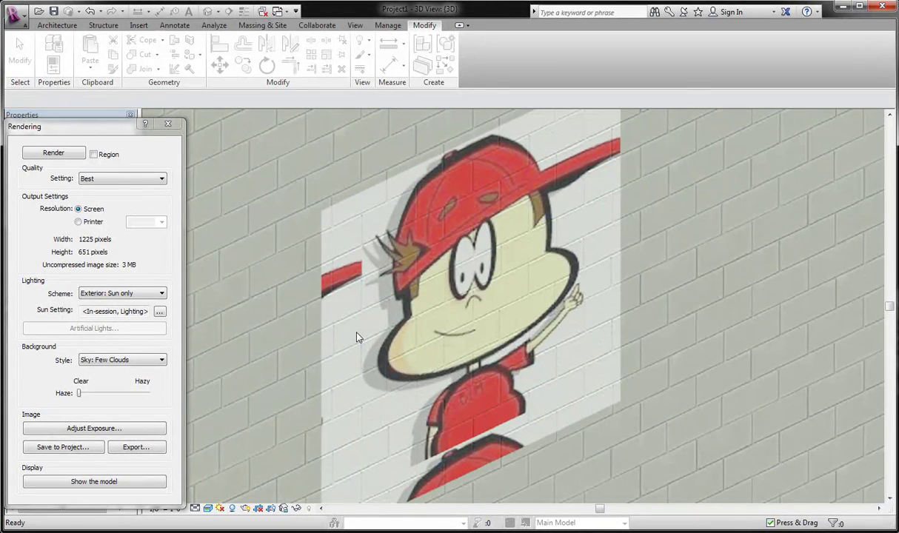
{"action": "scroll", "coordinate": [356, 338], "scroll_direction": "up", "scroll_amount": 1}
{"action": "scroll", "coordinate": [356, 338], "scroll_direction": "down", "scroll_amount": 1}
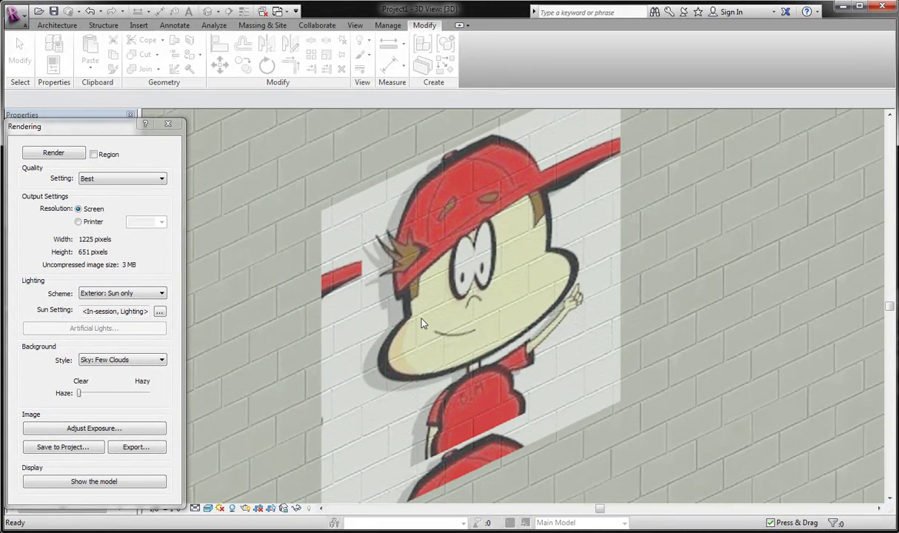